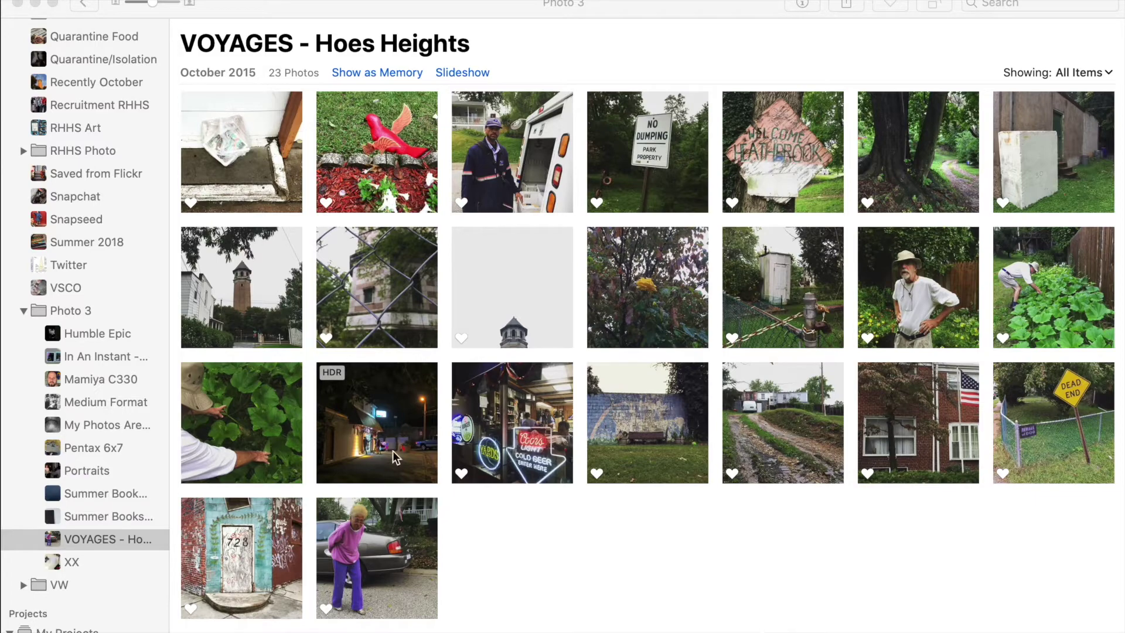
# - Select all 23 VOYAGES - Hoes Heights photos and start printing them
pyautogui.moveTo(175, 91); pyautogui.dragTo(1066, 595)
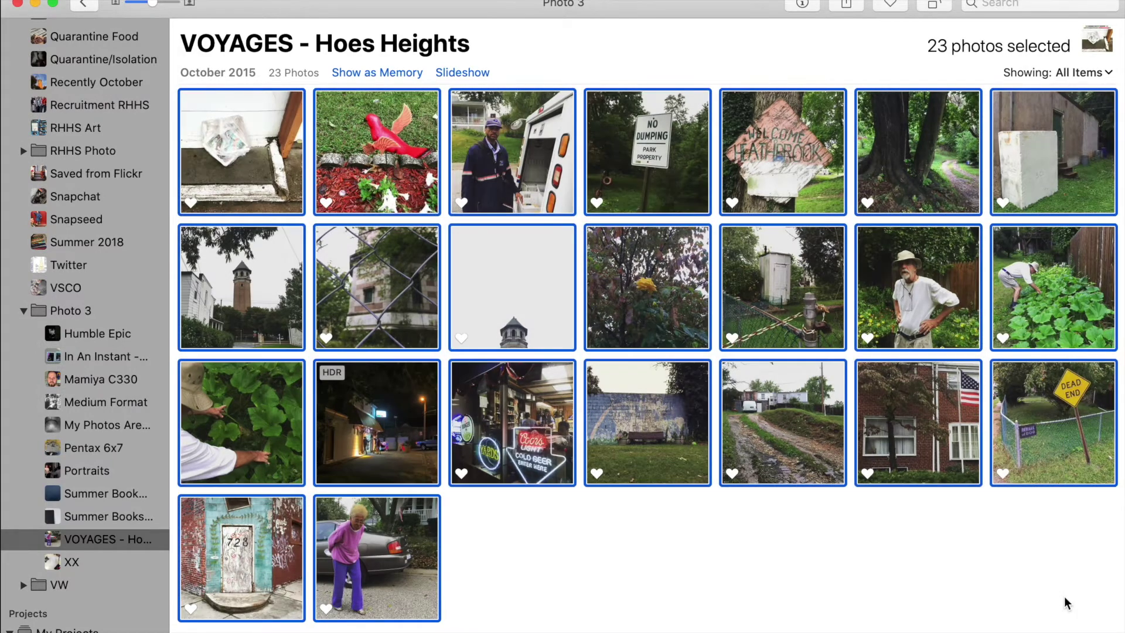
pyautogui.click(117, 0)
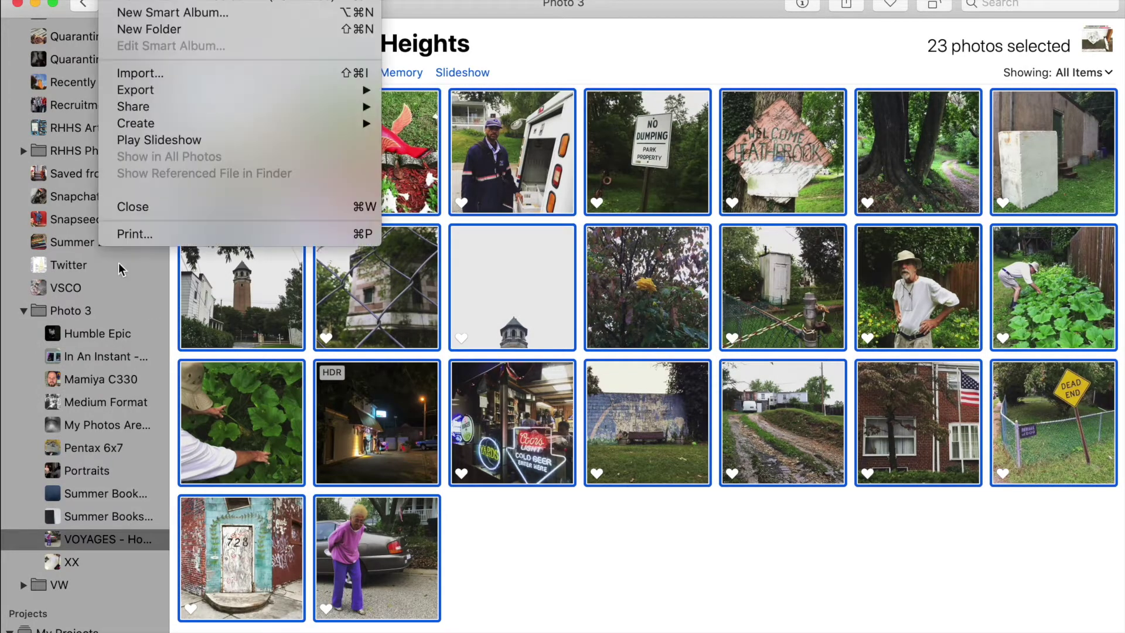
pyautogui.click(130, 234)
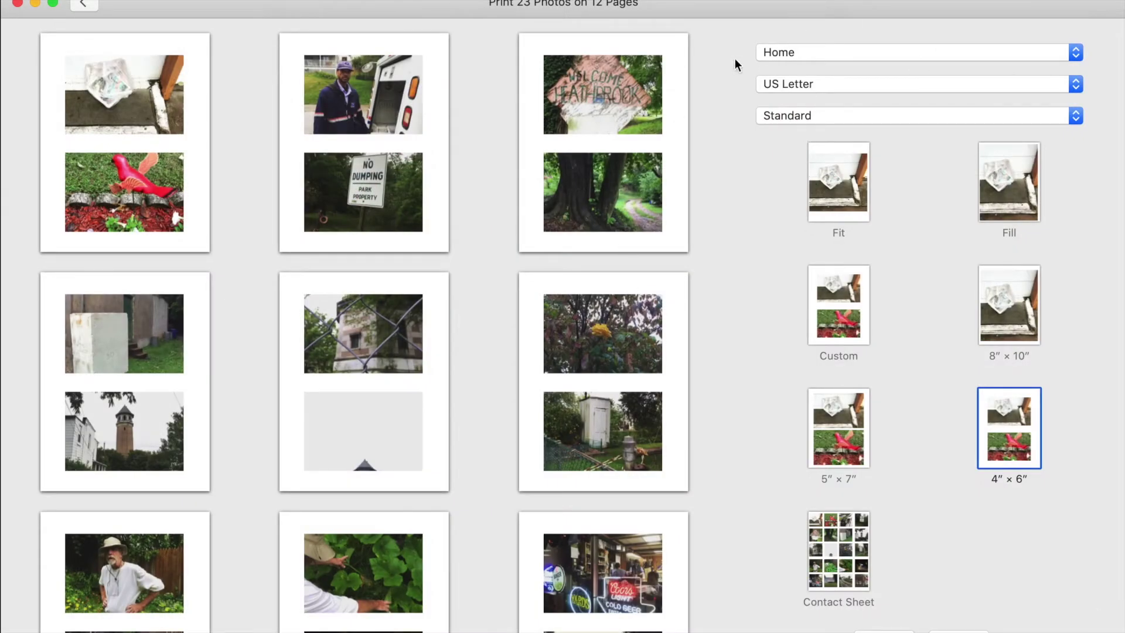
# - Switch to the Contact Sheet layout and set 5 columns so all 23 photos fit one Letter page
pyautogui.click(835, 548)
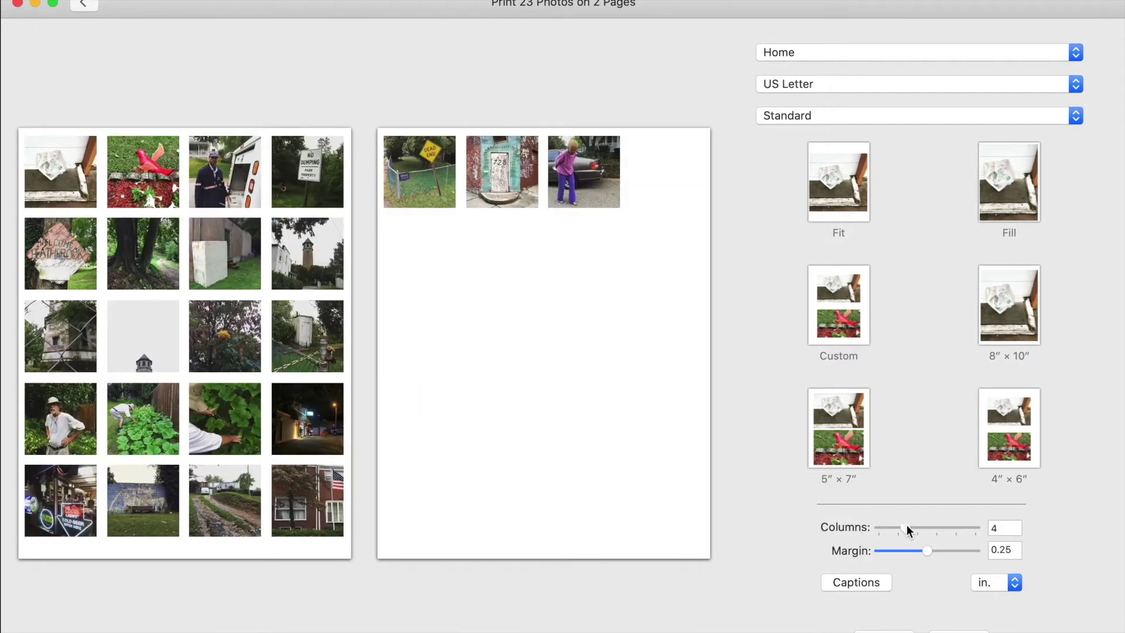
pyautogui.moveTo(907, 530); pyautogui.dragTo(918, 526)
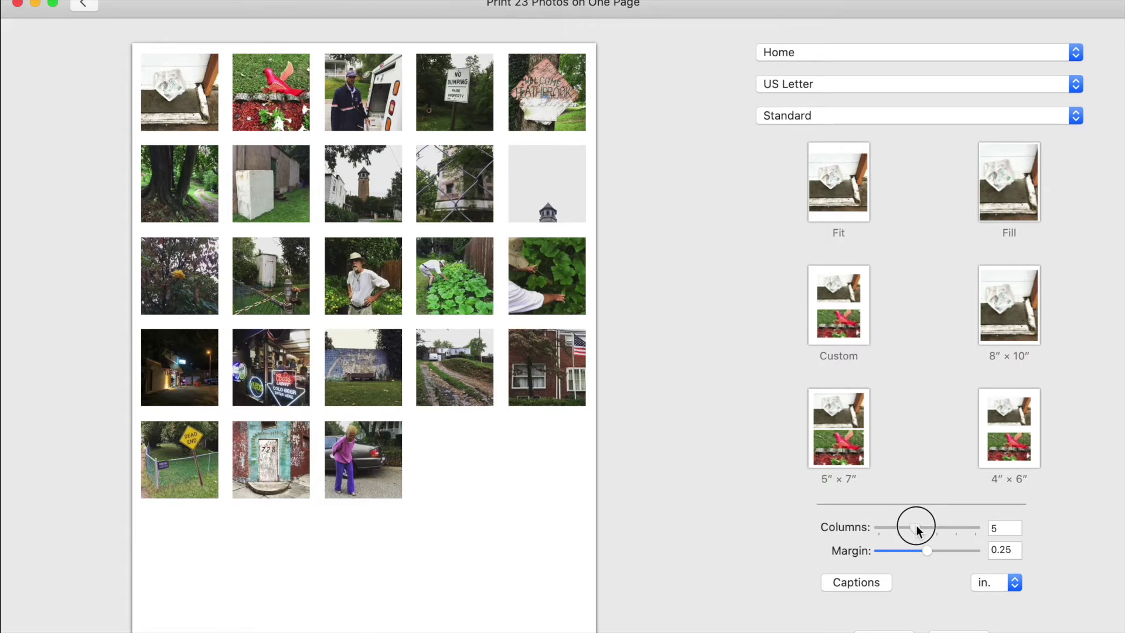
pyautogui.moveTo(916, 525); pyautogui.dragTo(918, 530)
pyautogui.moveTo(912, 526)
pyautogui.mouseDown()
pyautogui.moveTo(897, 527)
pyautogui.moveTo(912, 526)
pyautogui.mouseUp()
# - Caption each photo with its filename only, leaving Shutter Speed and Camera unchecked
pyautogui.click(867, 584)
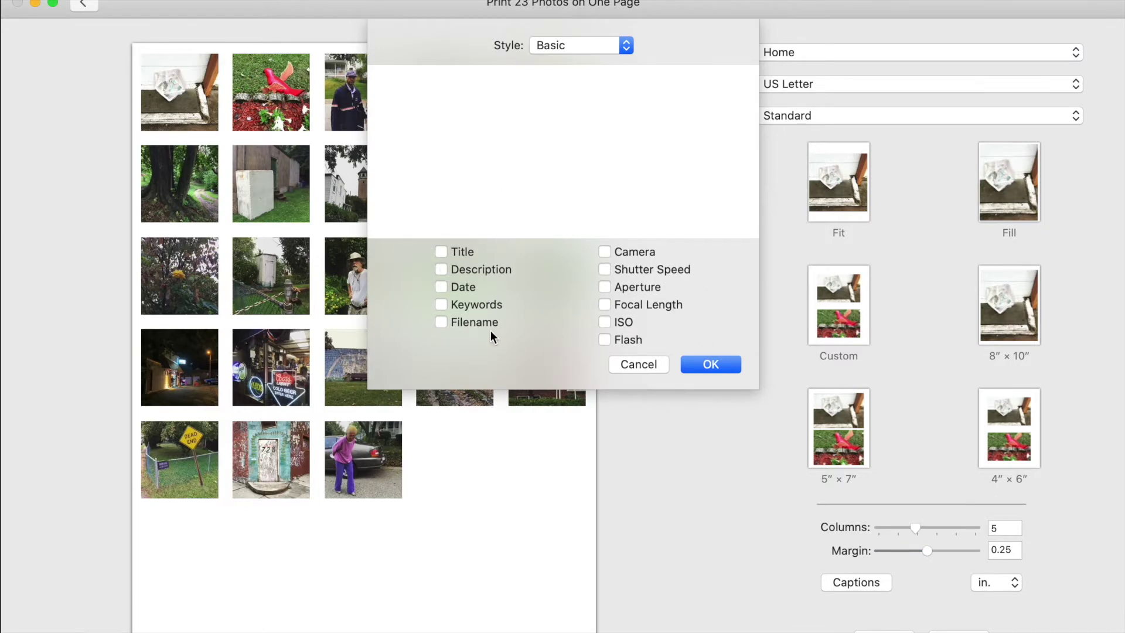
pyautogui.click(441, 322)
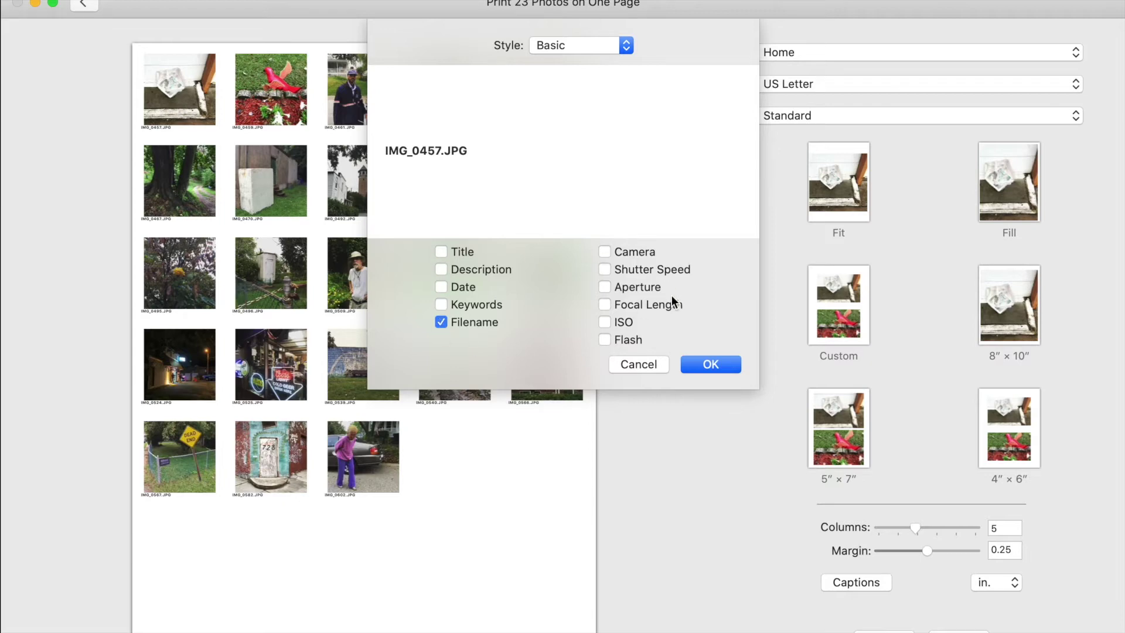
pyautogui.click(603, 269)
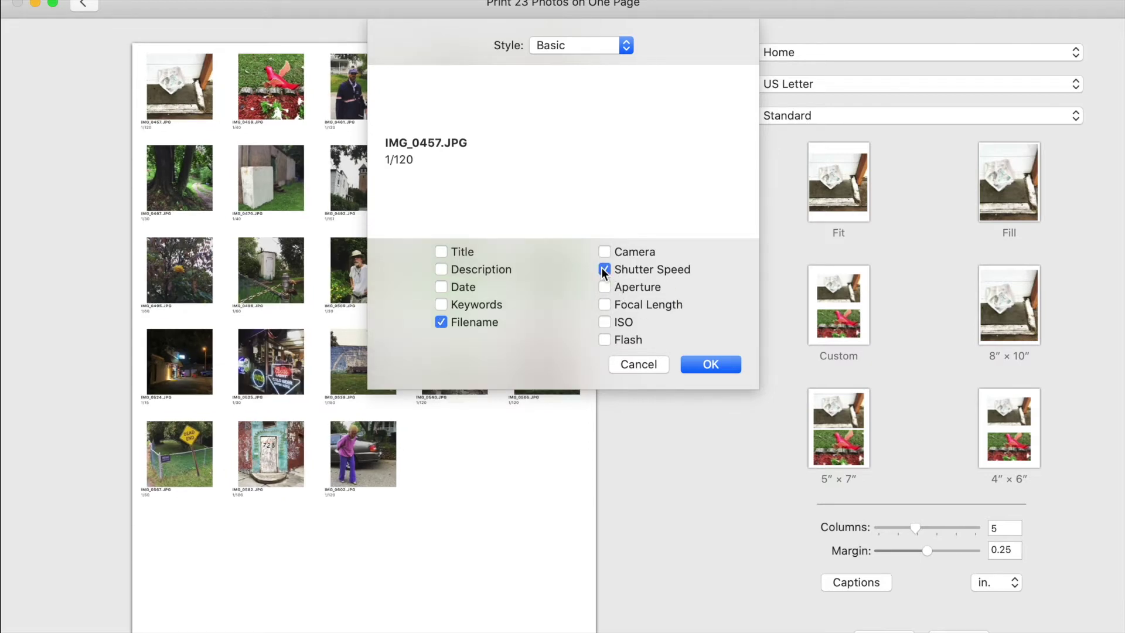
pyautogui.click(604, 269)
pyautogui.click(604, 252)
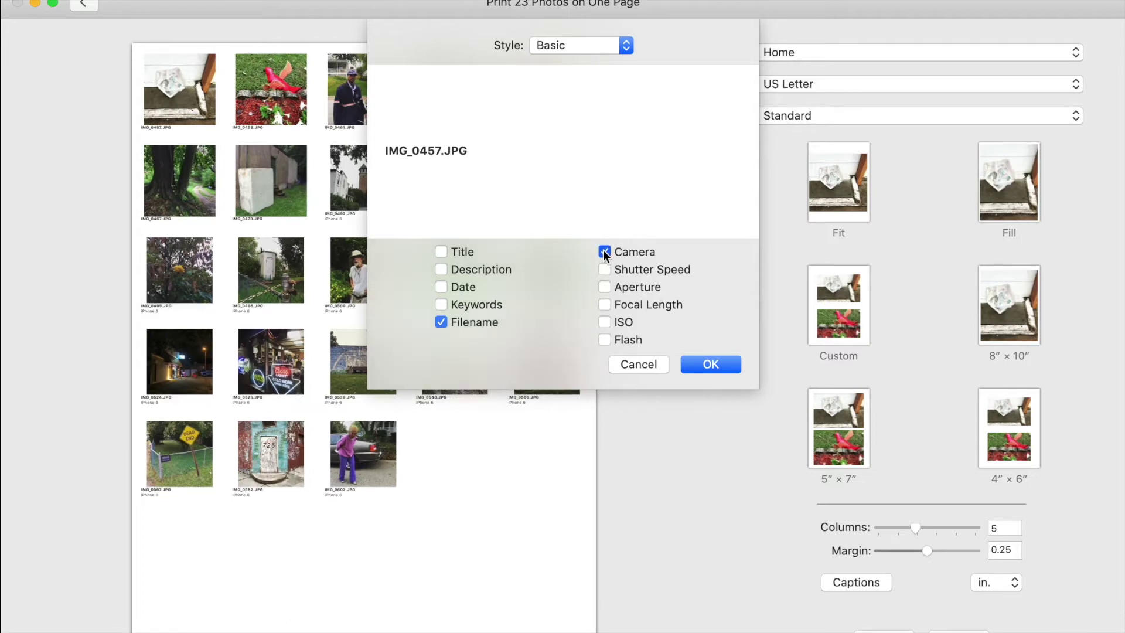
pyautogui.click(604, 252)
pyautogui.click(711, 365)
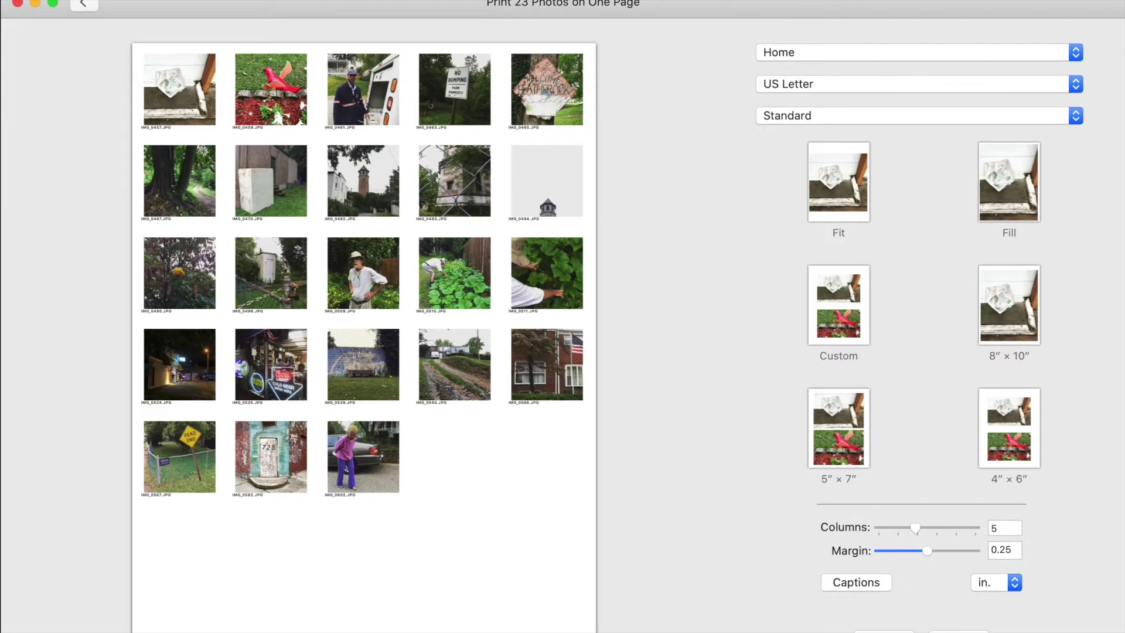
# - Open the print settings and choose the 10.121.32.70 printer
pyautogui.click(959, 631)
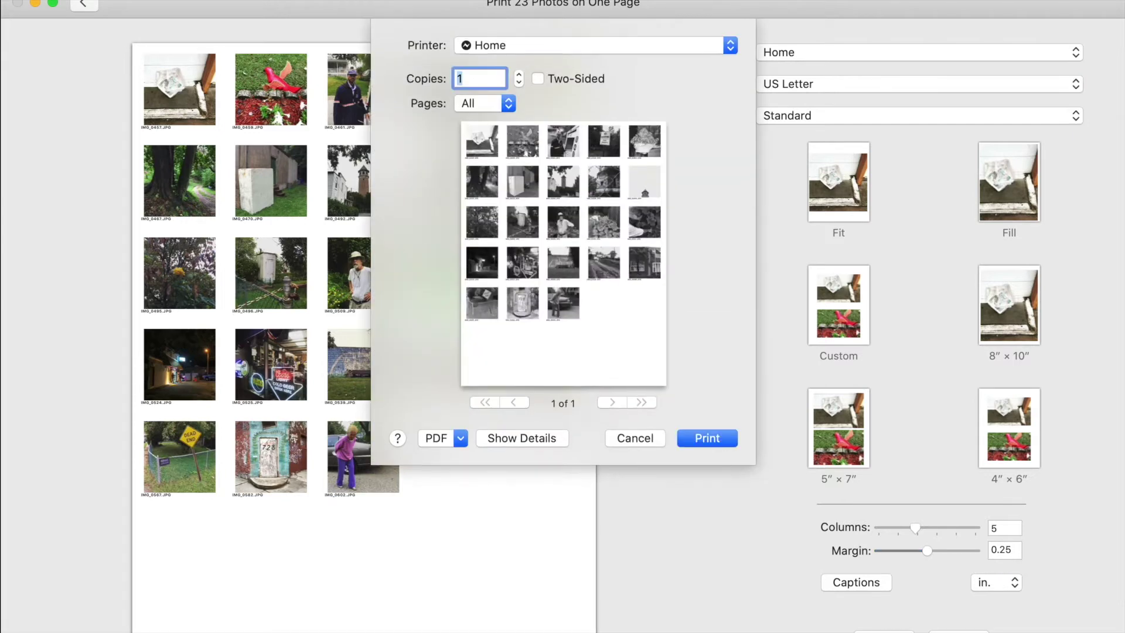
pyautogui.click(503, 47)
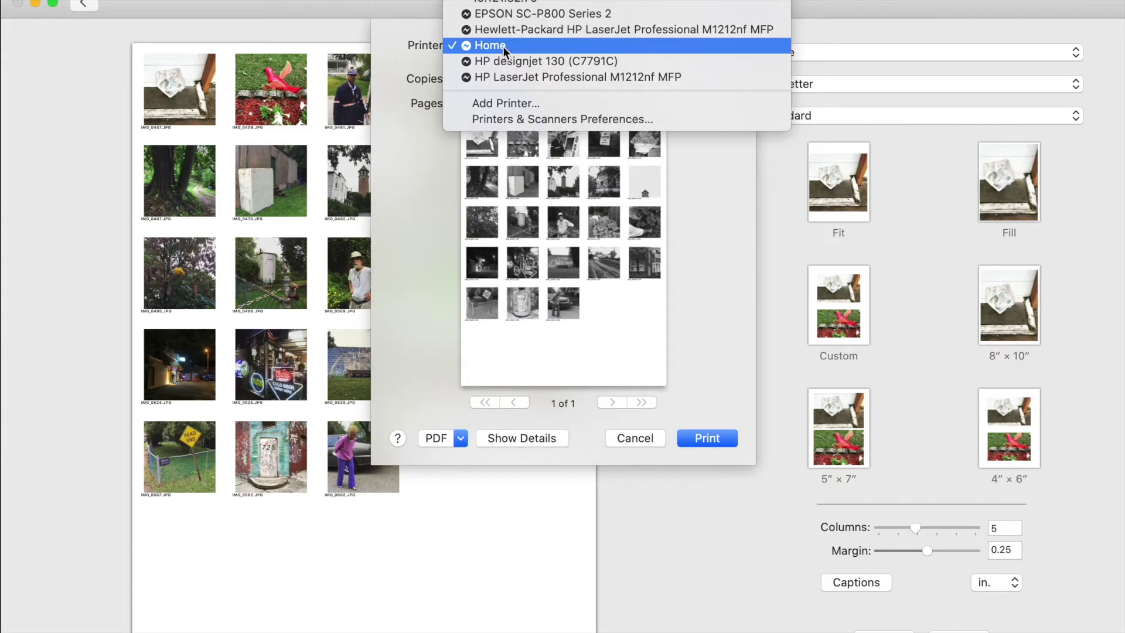
pyautogui.click(504, 3)
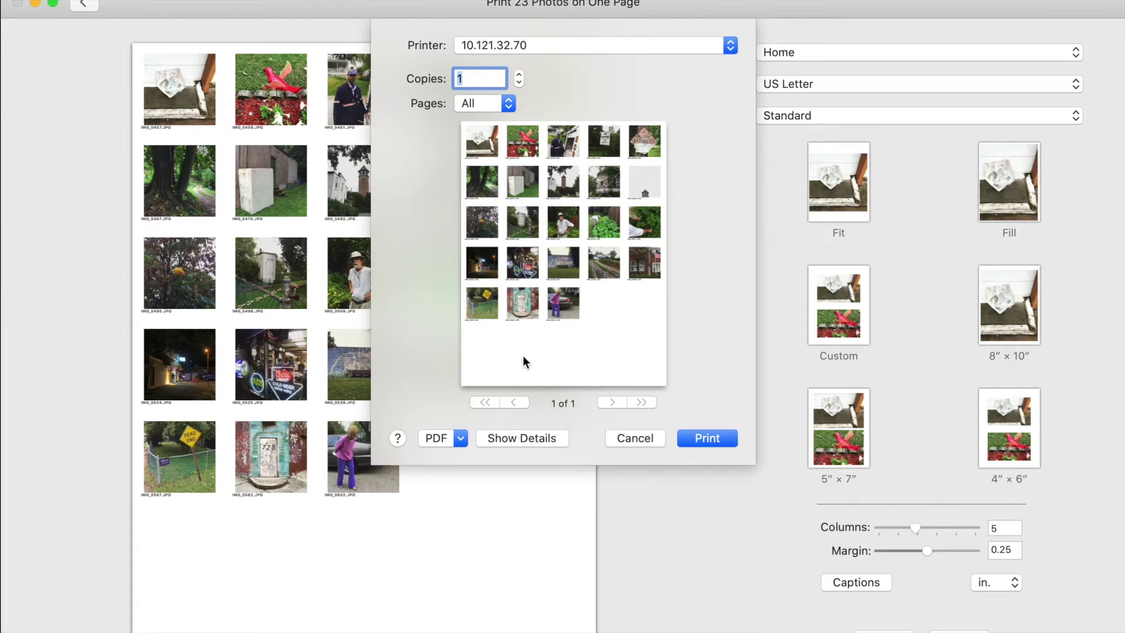
# - Save the contact sheet as a PDF on the Desktop, named Voyages_CS plus the user's surname
pyautogui.click(444, 440)
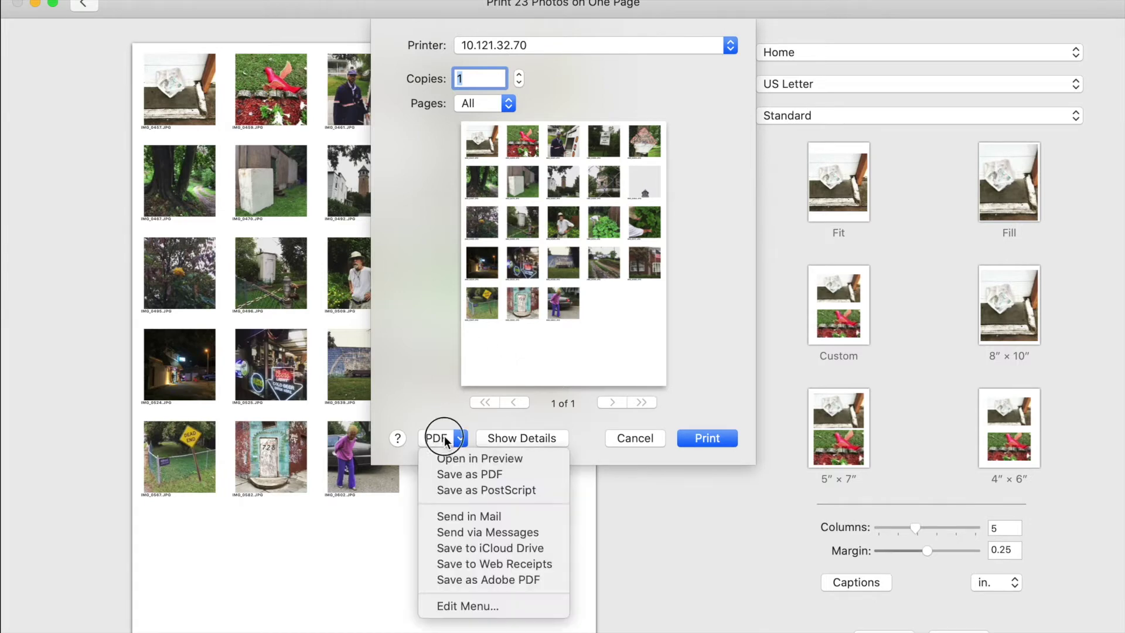
pyautogui.click(447, 476)
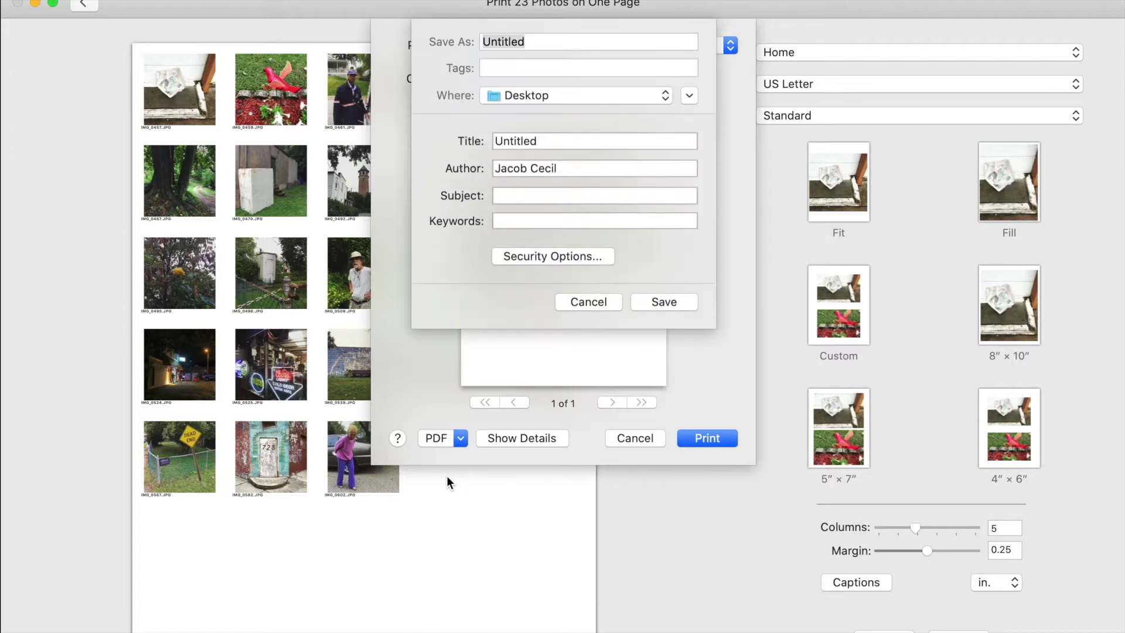
pyautogui.write('Voyages_')
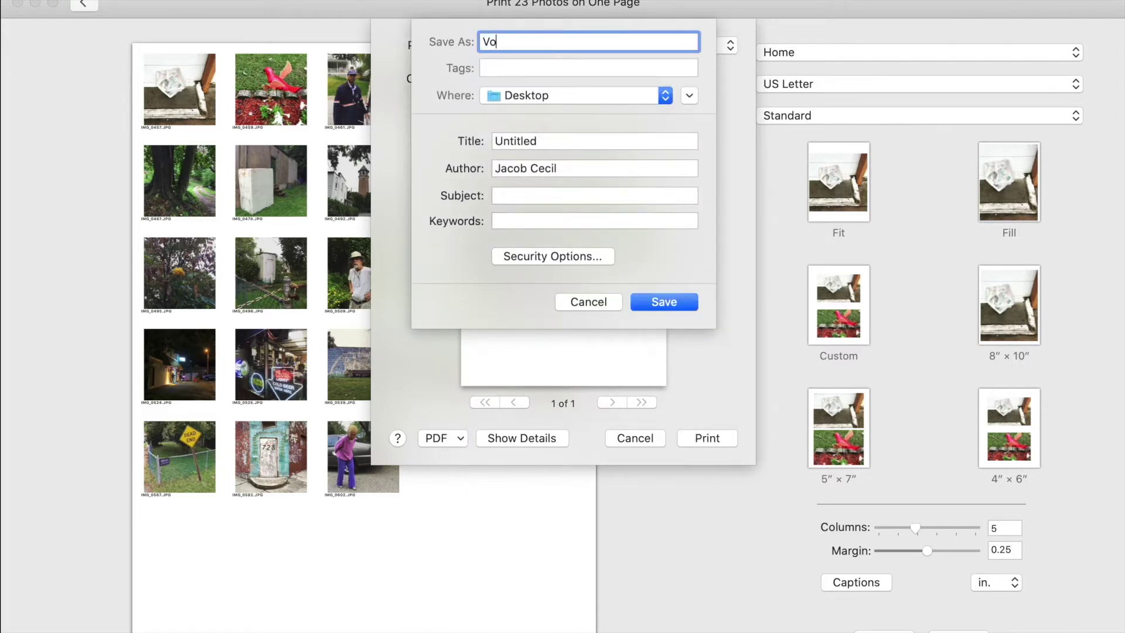
pyautogui.write('CS_Cecil')
pyautogui.click(658, 302)
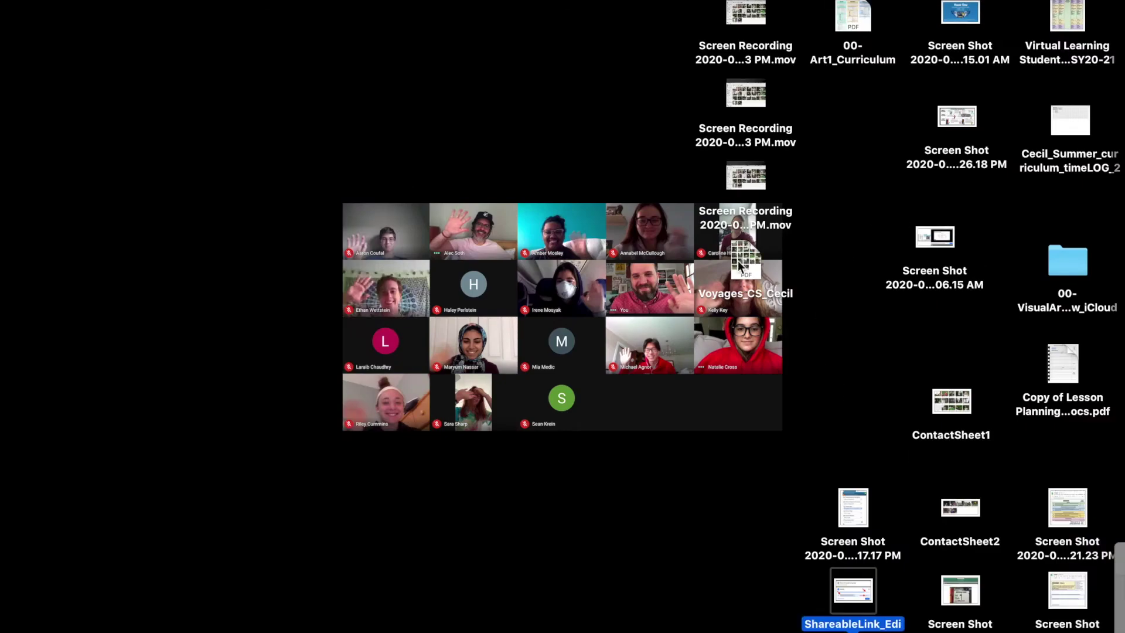
# - Check the saved contact-sheet PDF's Get Info details: 47.8 MB, one page
pyautogui.click(741, 264)
pyautogui.press('super+i')
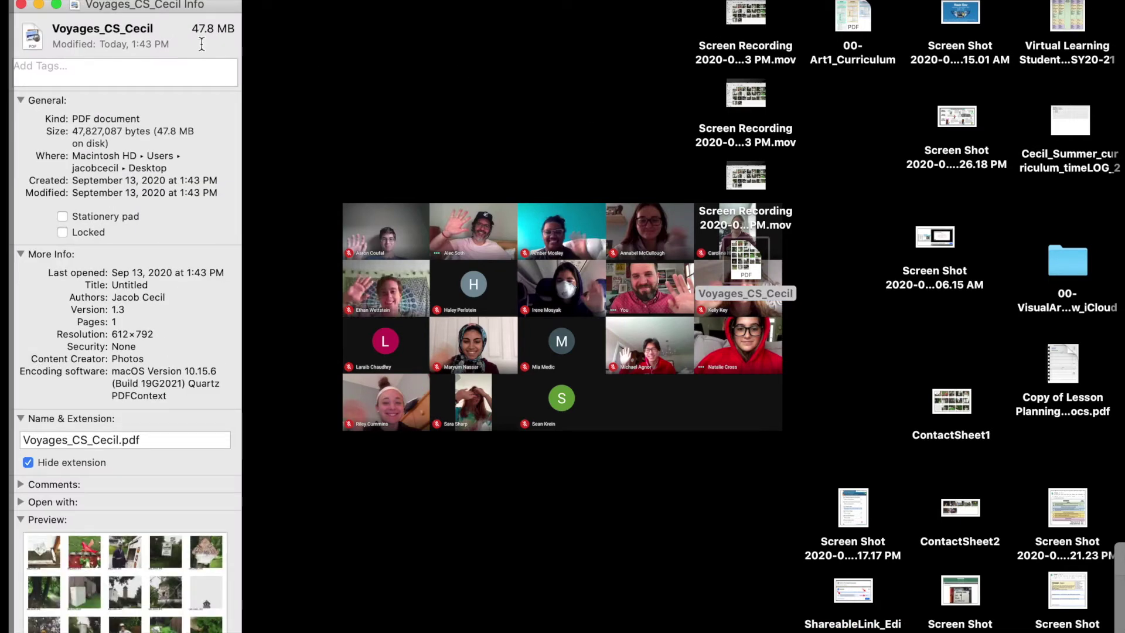
pyautogui.click(21, 4)
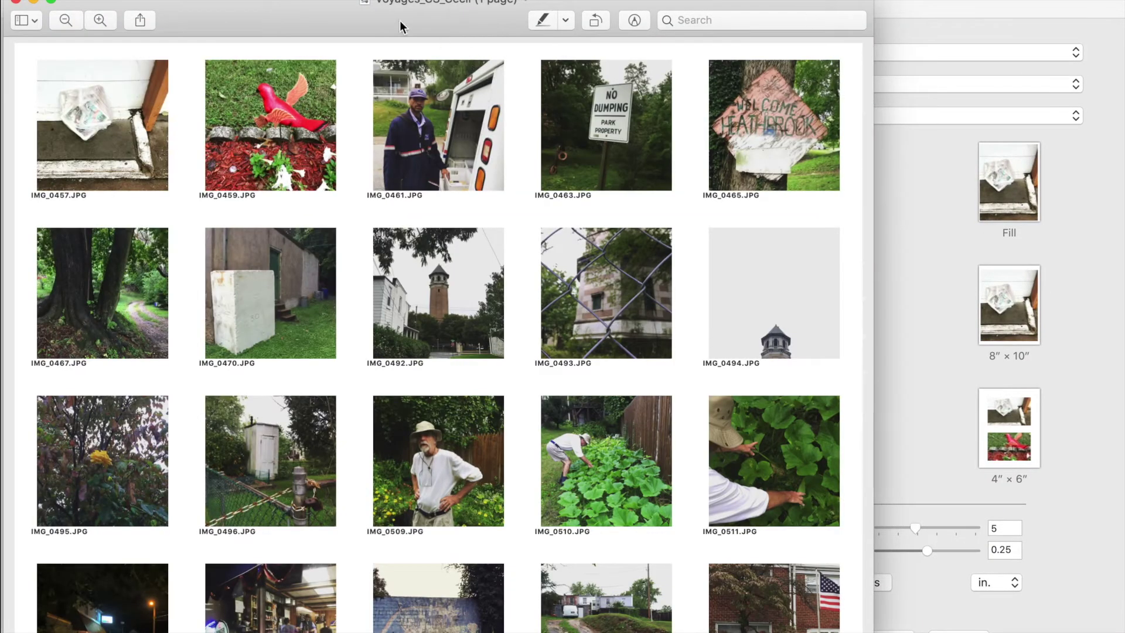
# - Maximise Preview and export the contact sheet as a Best-quality JPEG to the Desktop
pyautogui.doubleClick(376, 27)
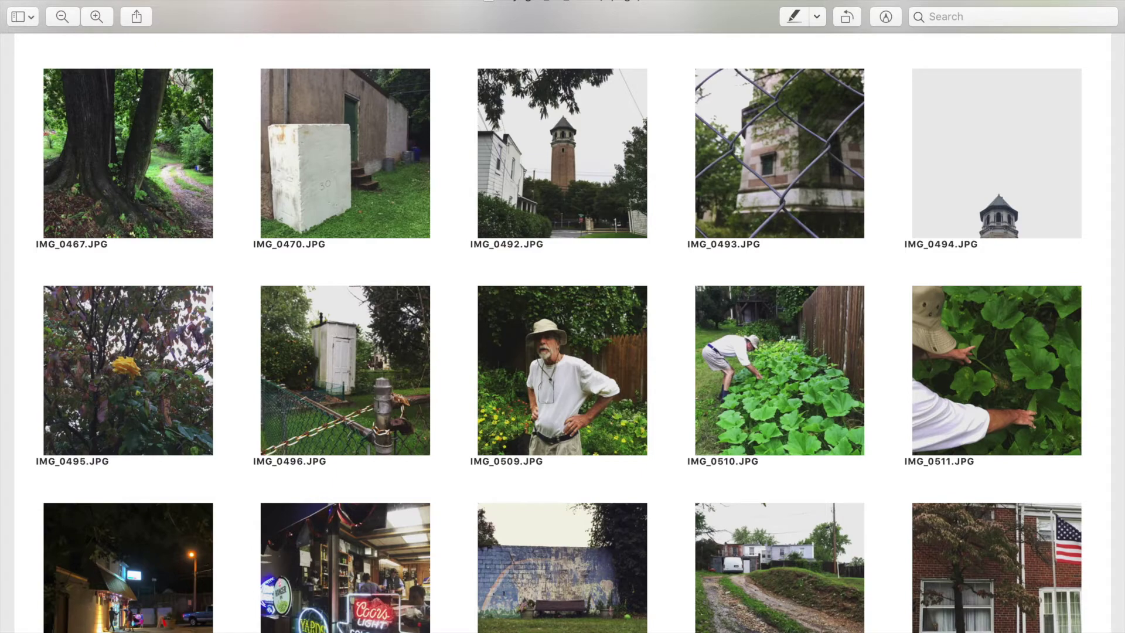
pyautogui.click(126, 0)
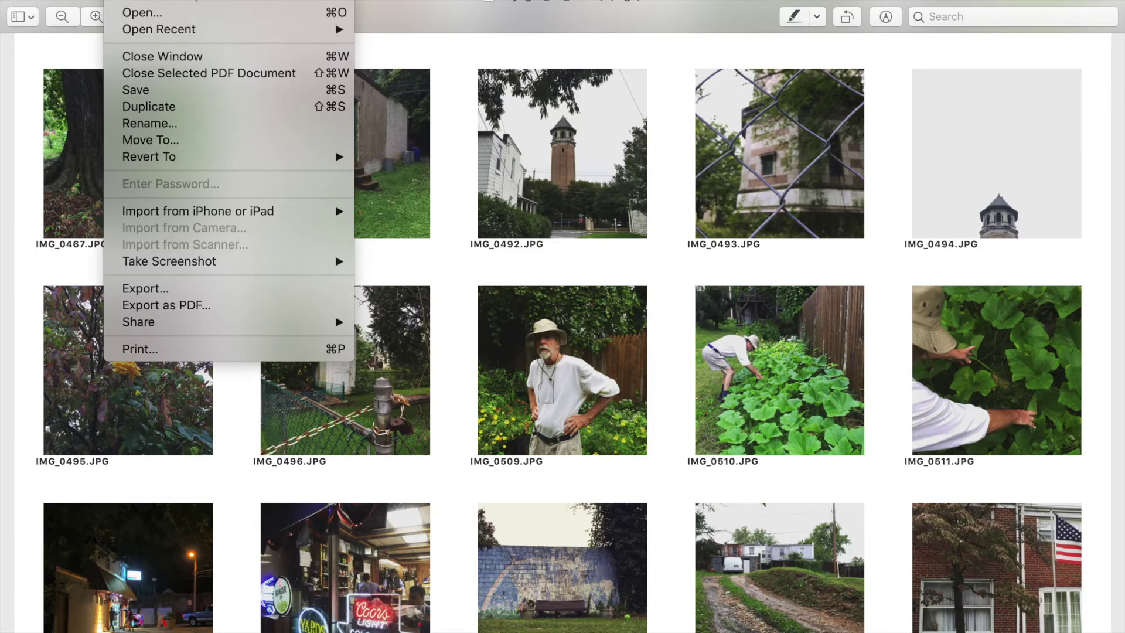
pyautogui.click(145, 290)
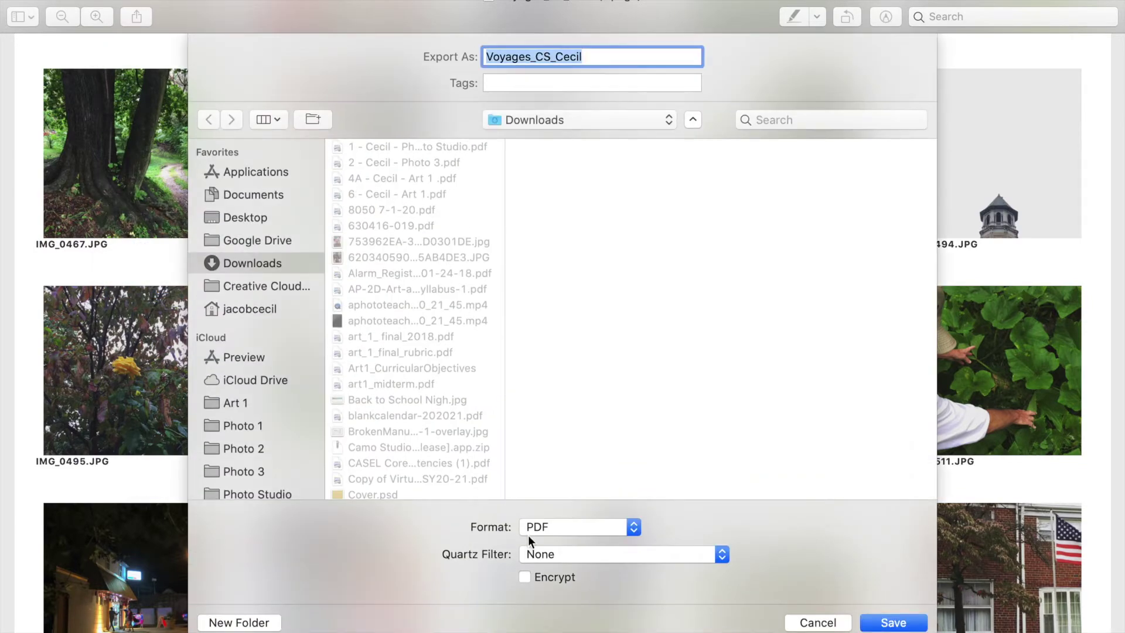
pyautogui.click(529, 535)
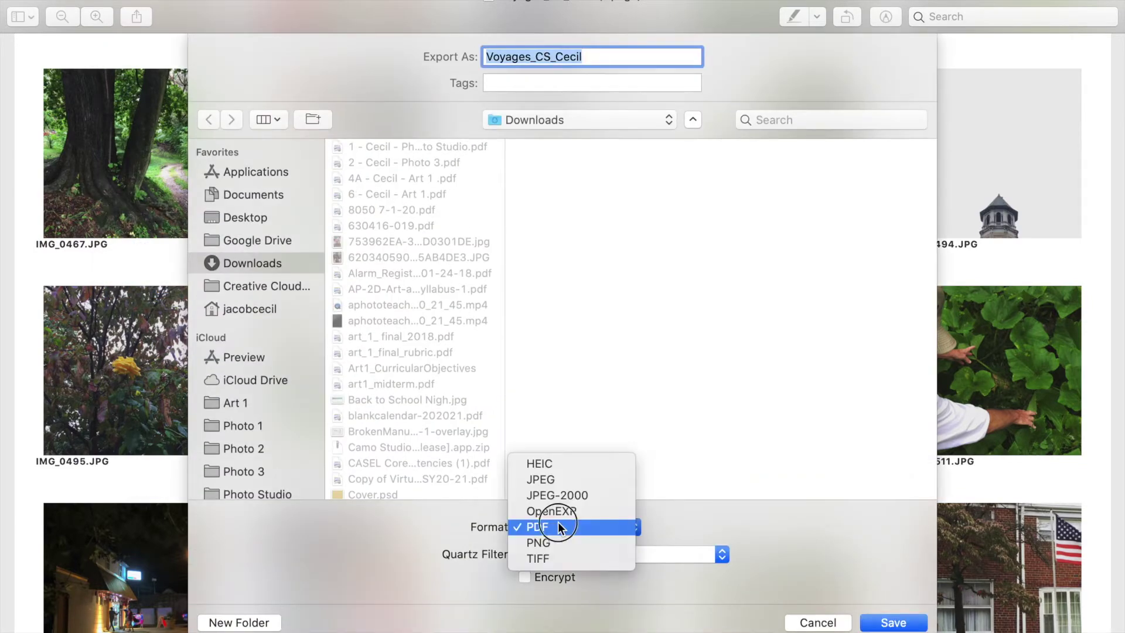
pyautogui.click(550, 482)
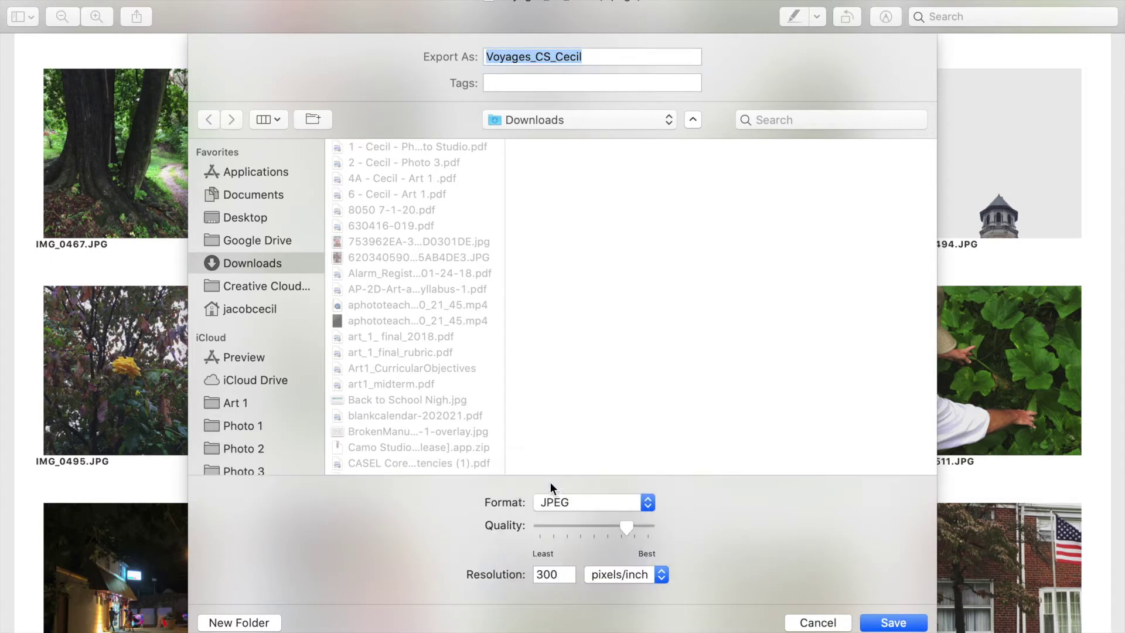
pyautogui.click(238, 223)
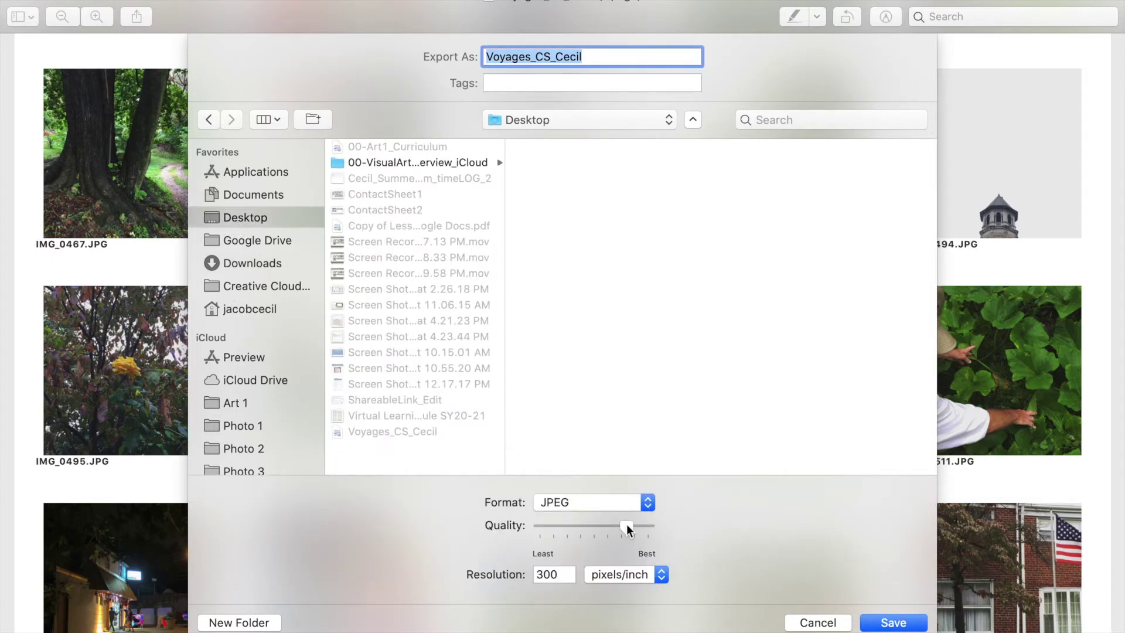
pyautogui.moveTo(627, 525); pyautogui.dragTo(692, 527)
pyautogui.click(907, 623)
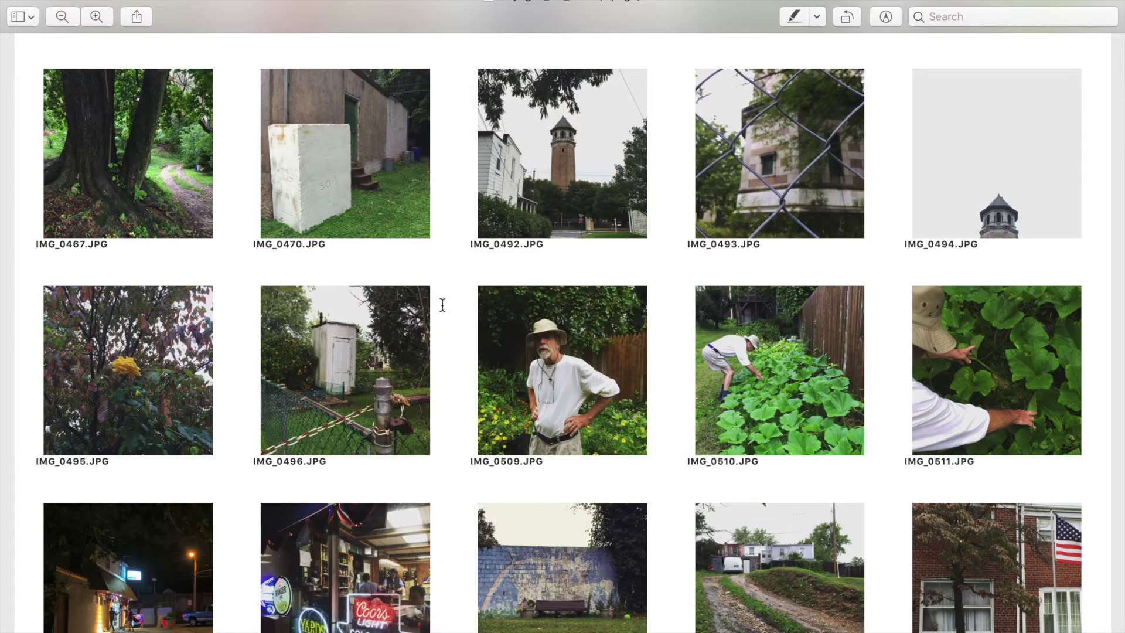
pyautogui.press('super+Tab')
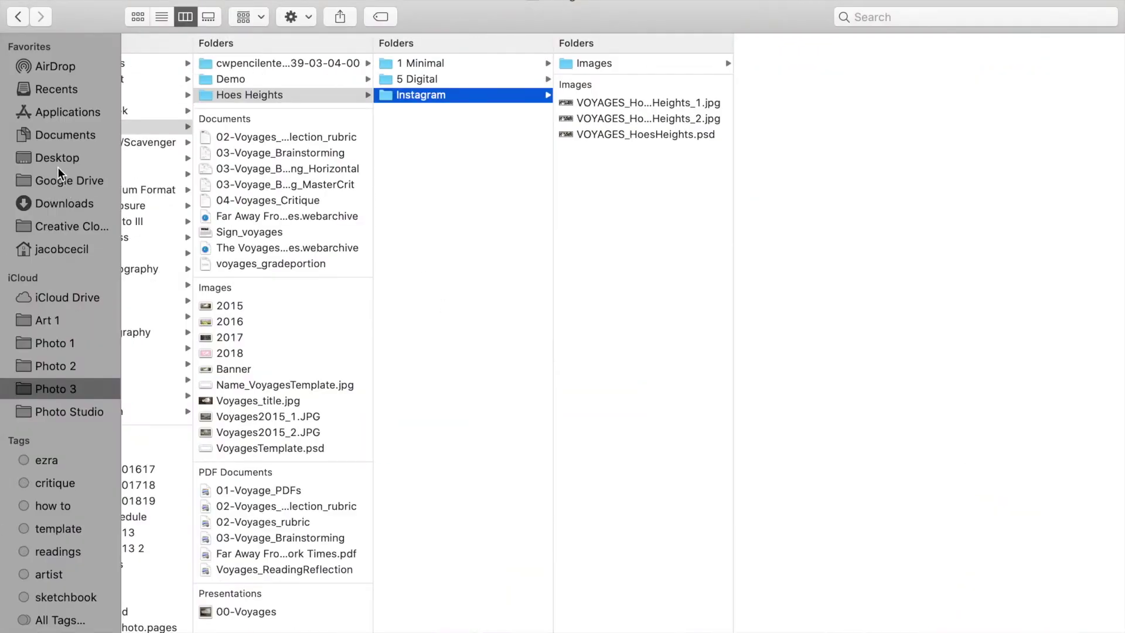
# - Open the exported contact-sheet JPEG from the Desktop in Preview and inspect it full screen
pyautogui.keyDown('super'); pyautogui.click(46, 157); pyautogui.keyUp('super')
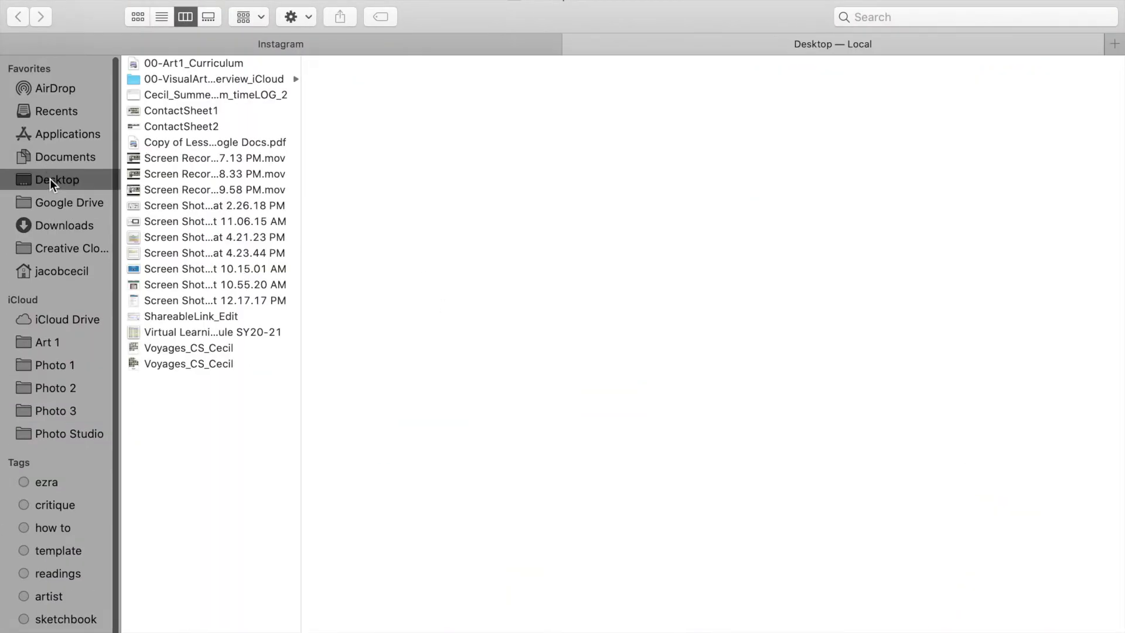
pyautogui.click(169, 350)
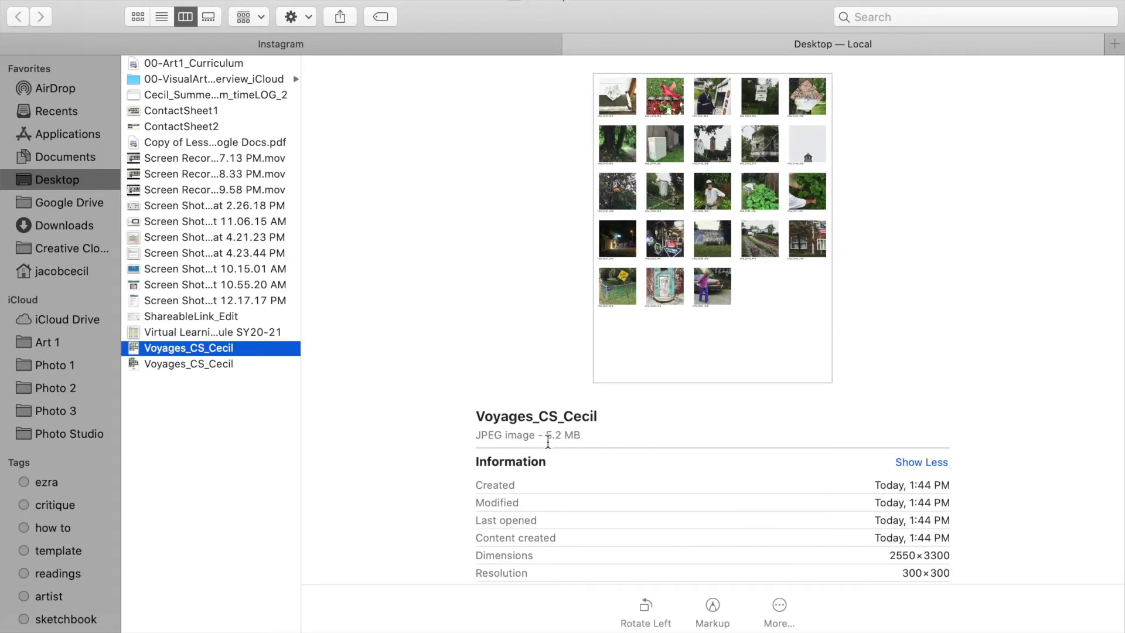
pyautogui.doubleClick(203, 348)
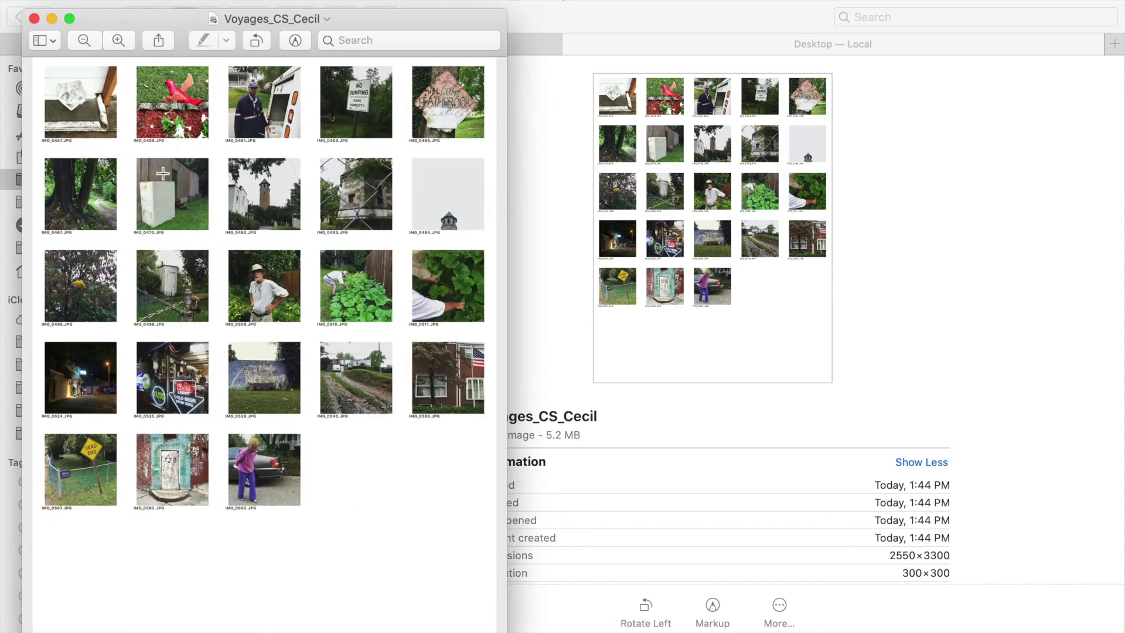
pyautogui.doubleClick(155, 27)
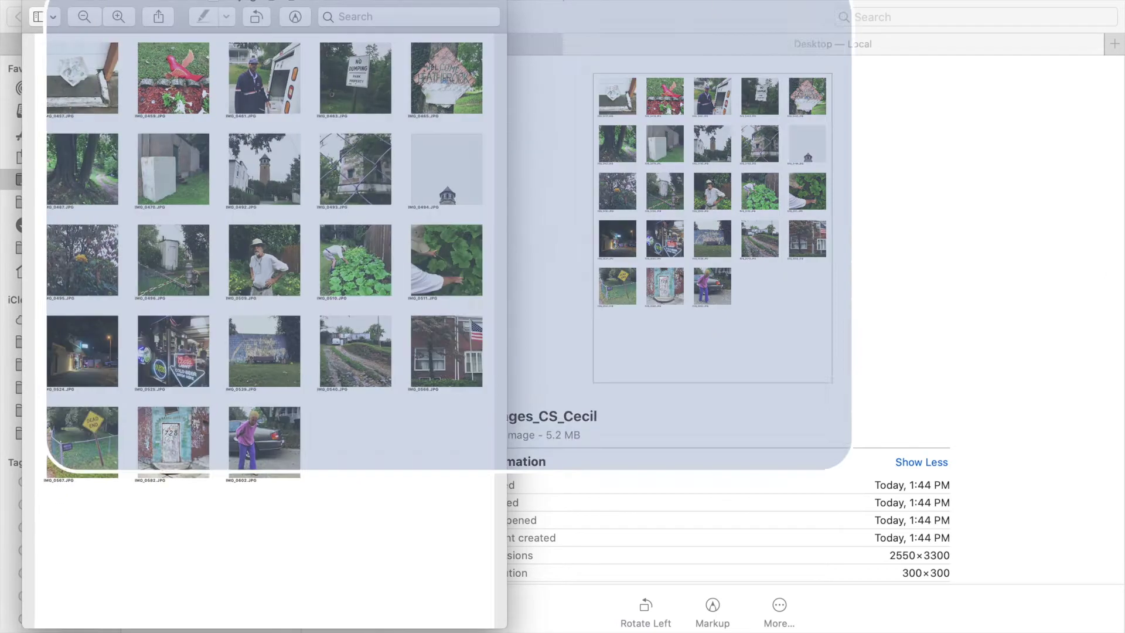
pyautogui.scroll(5, 447, 236)
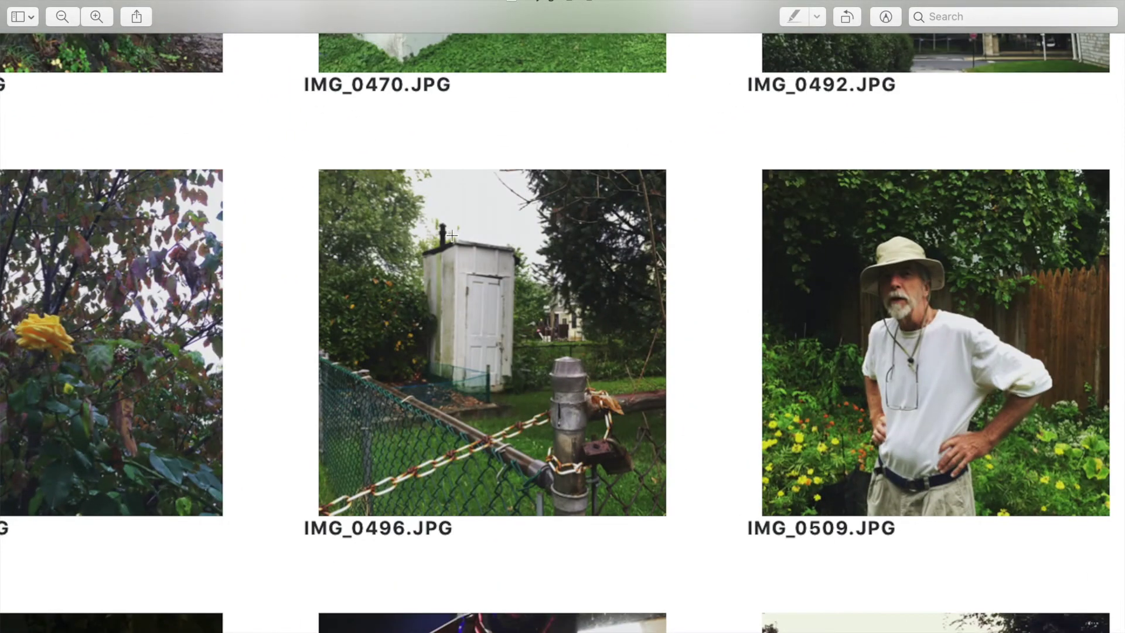
pyautogui.scroll(-5, 647, 359)
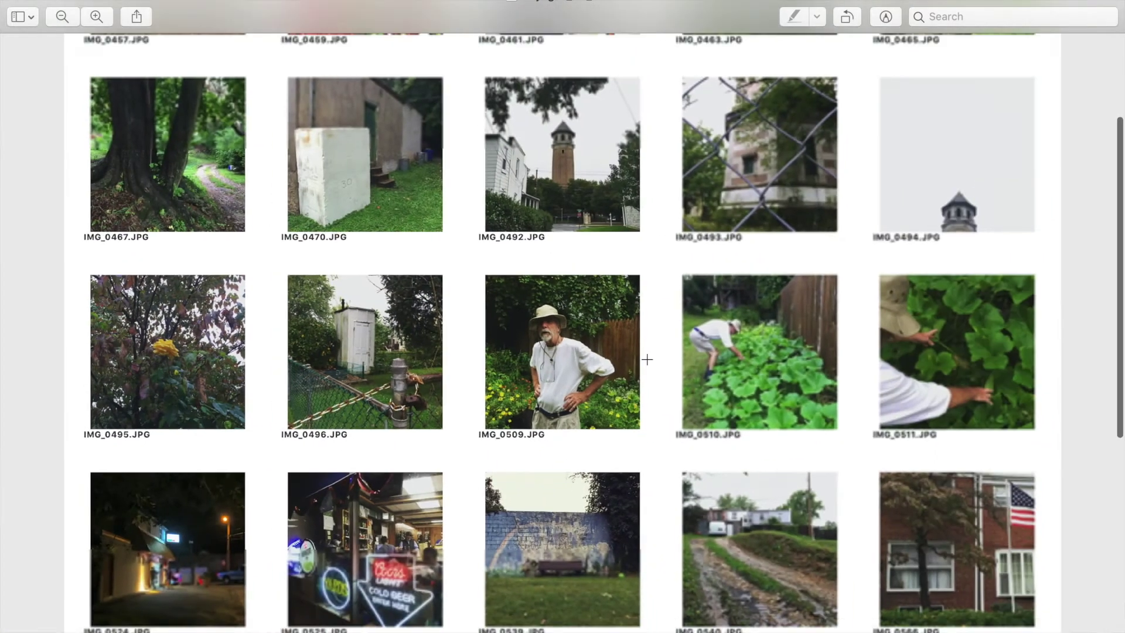
pyautogui.click(12, 10)
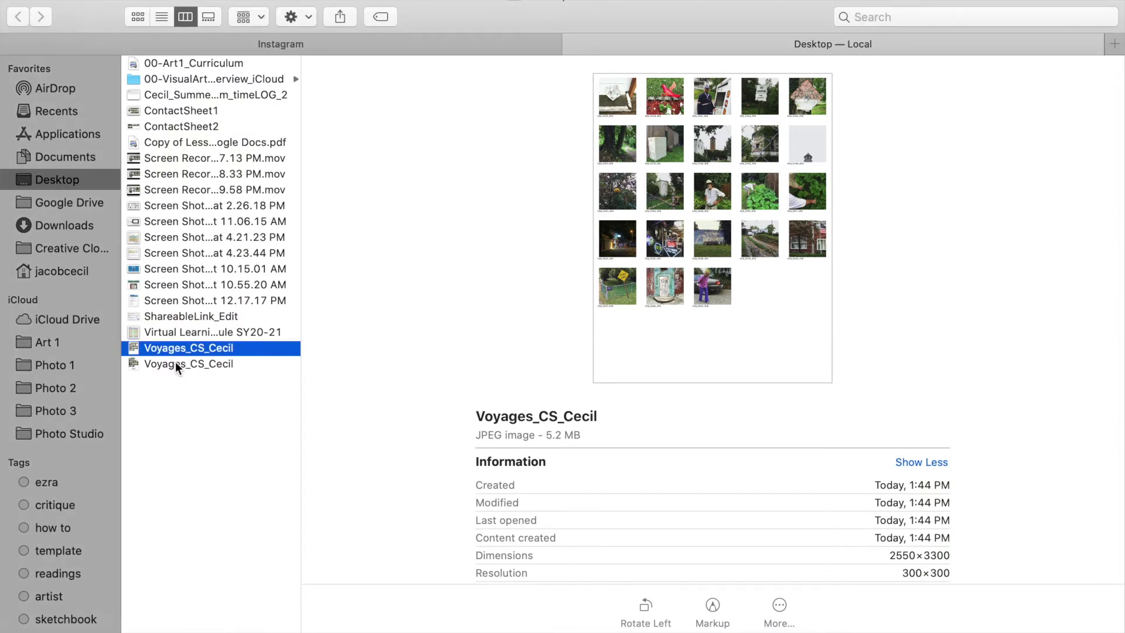
# - Move the contact-sheet PDF to the Trash, keeping the JPEG version on the Desktop
pyautogui.click(175, 363)
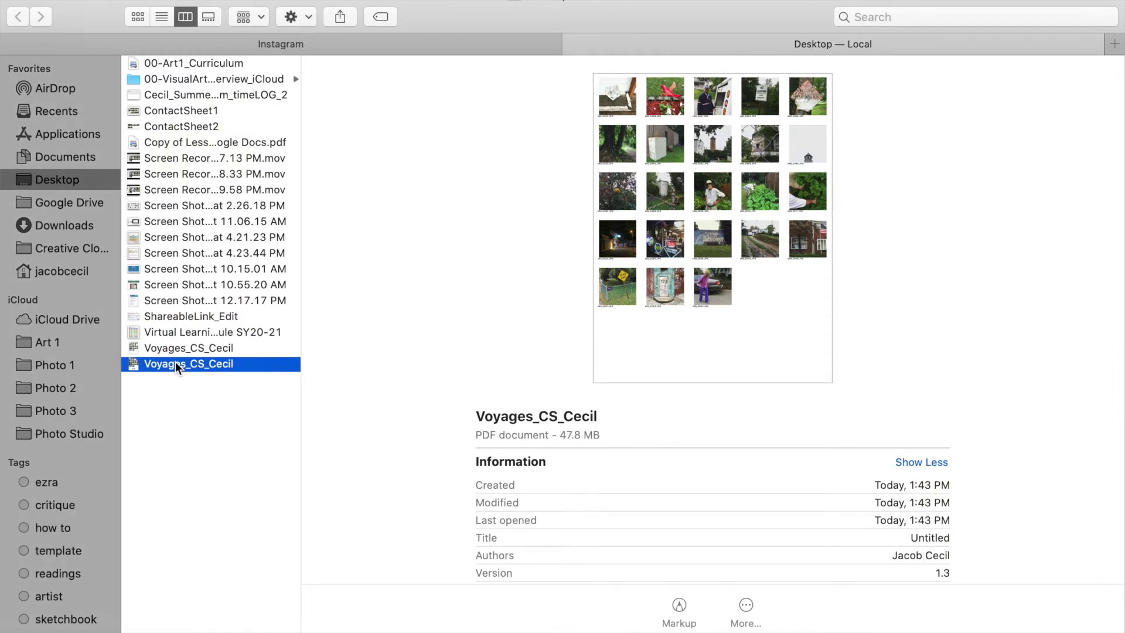
pyautogui.press('super+BackSpace')
pyautogui.click(179, 350)
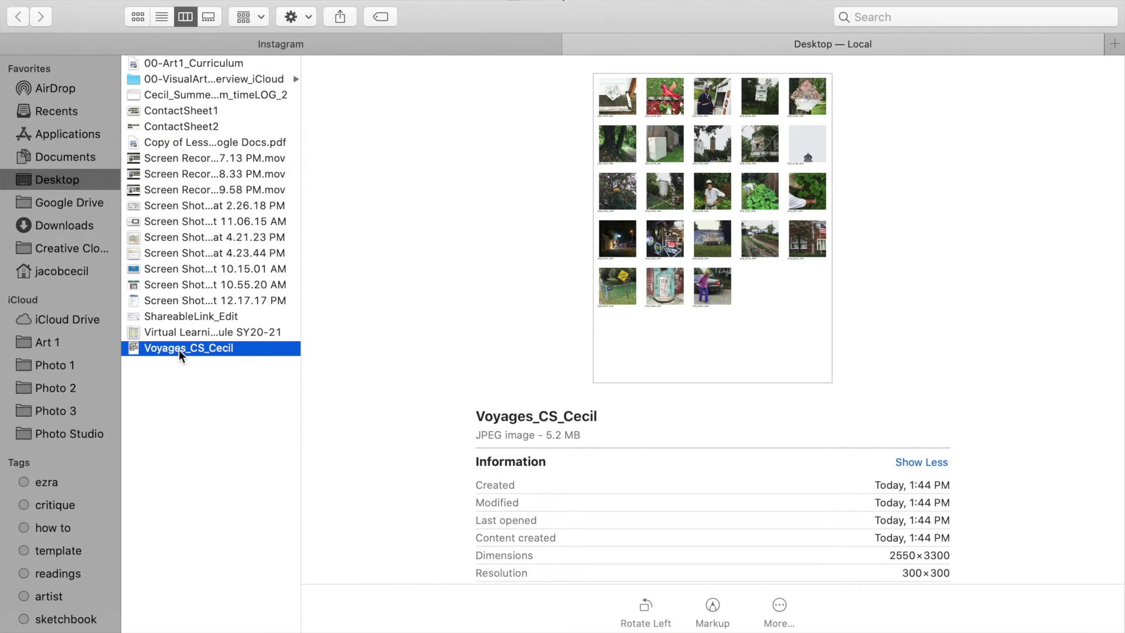
pyautogui.press('super+Tab')
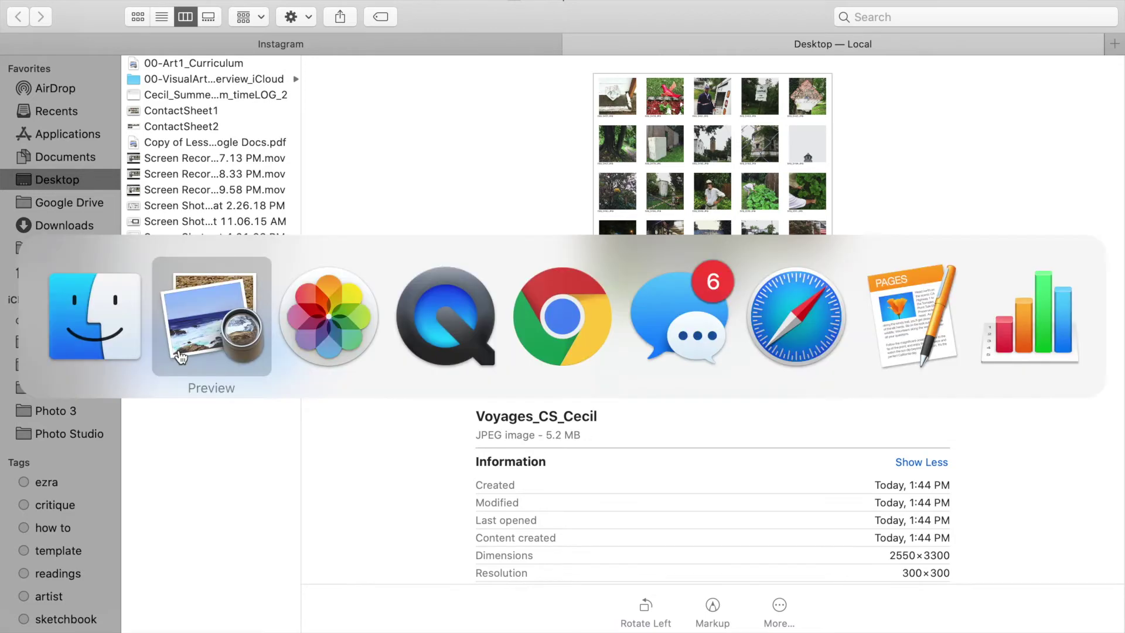
# - Select all 22 photos in Instagram > Images and open them together in Preview
pyautogui.press('super+shift+Tab')
pyautogui.click(345, 52)
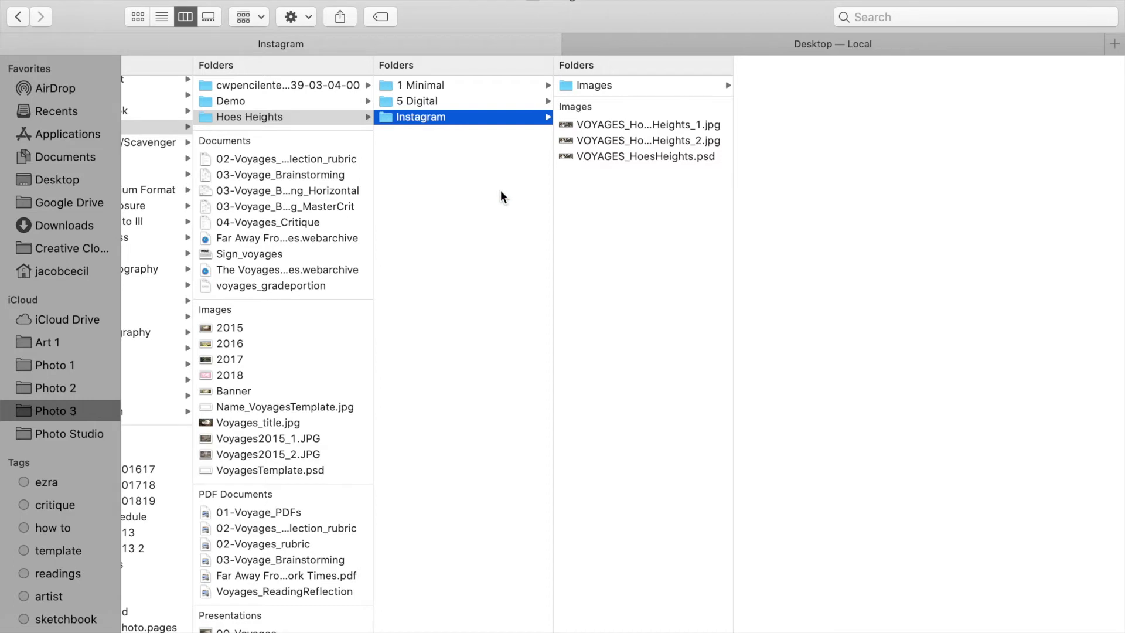
pyautogui.click(596, 88)
pyautogui.click(814, 87)
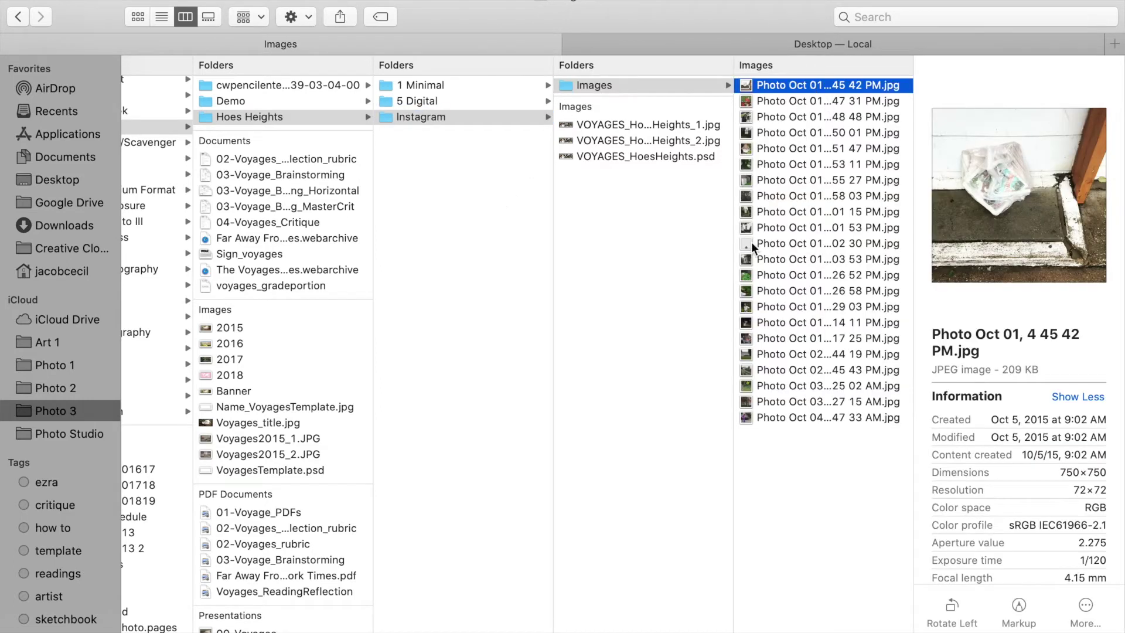
pyautogui.keyDown('shift'); pyautogui.click(790, 419); pyautogui.keyUp('shift')
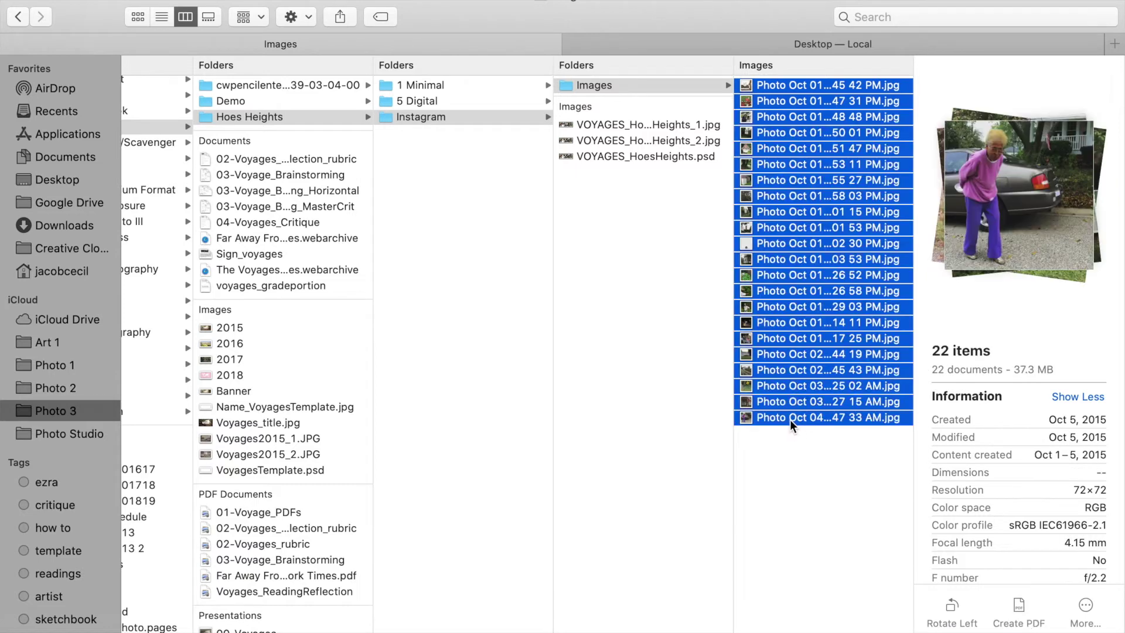
pyautogui.doubleClick(806, 289)
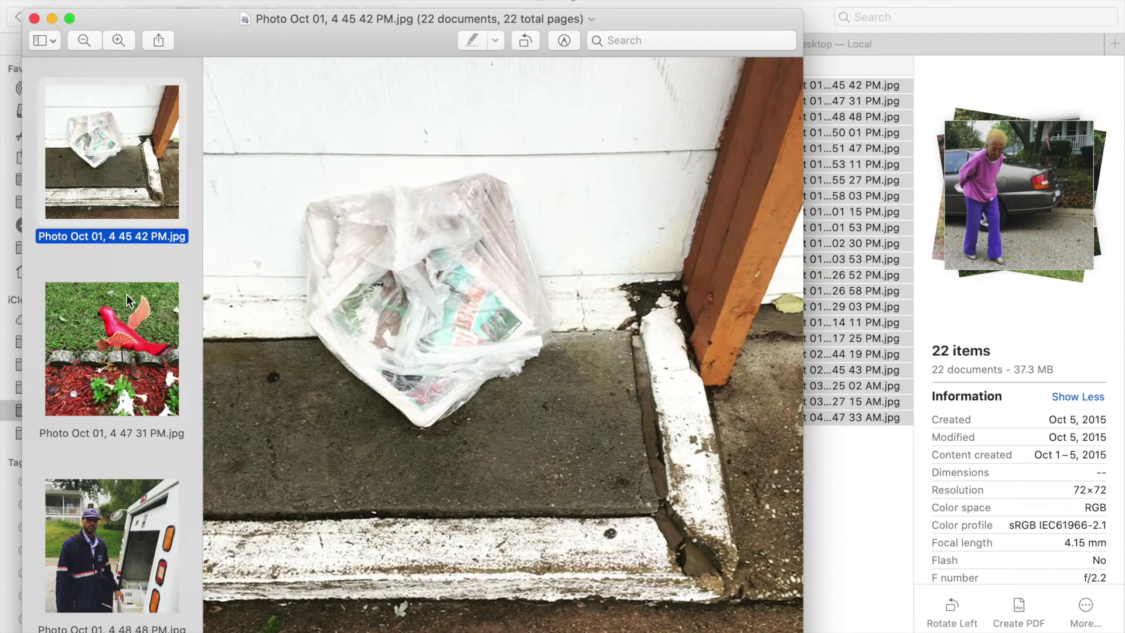
# - Close the 22-photo Preview window and open the 5 Digital folder in Finder
pyautogui.scroll(-10, 127, 296)
pyautogui.scroll(-20, 127, 294)
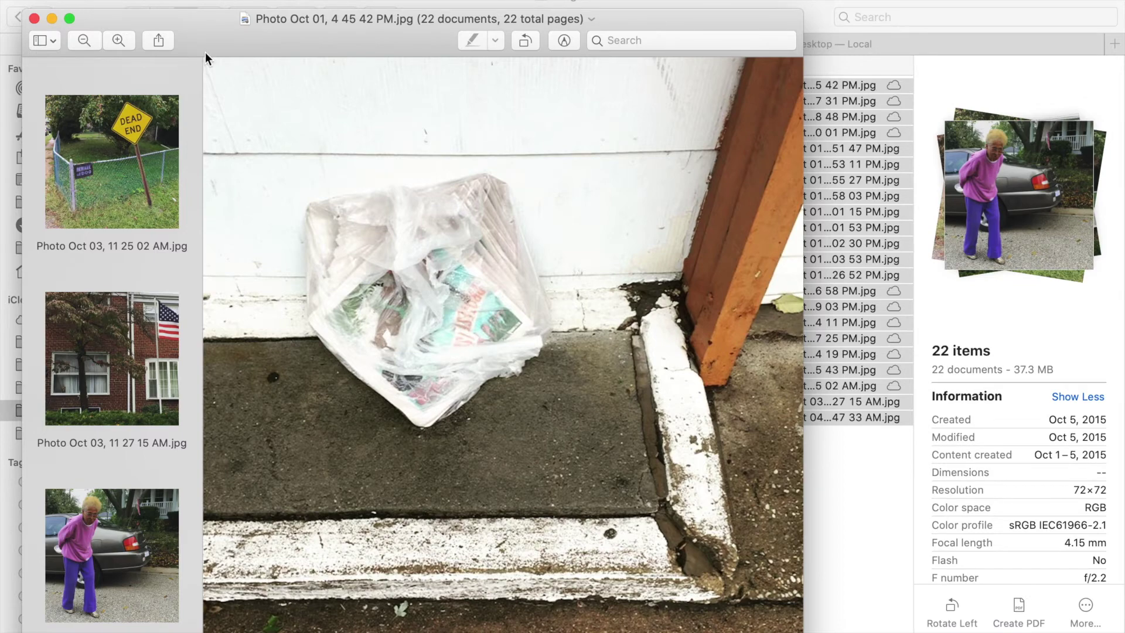
pyautogui.moveTo(230, 49); pyautogui.dragTo(299, 239)
pyautogui.press('super+w')
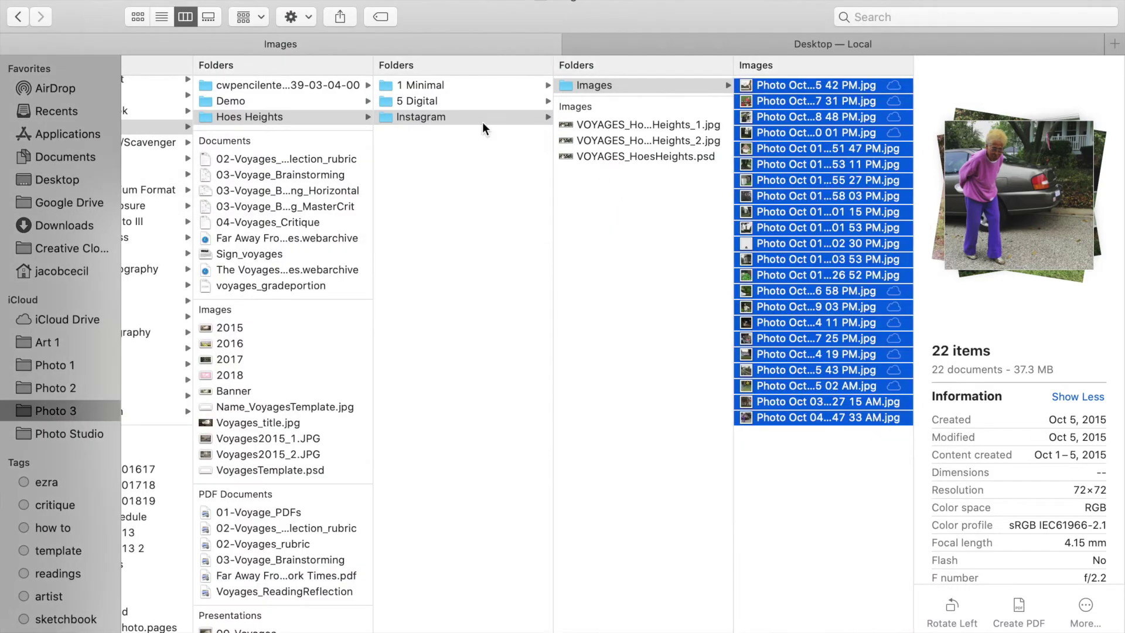
pyautogui.click(457, 101)
# - Open 1_D6R5980.jpg and drag its thumbnail into the 22-photo window, making 23 images
pyautogui.doubleClick(610, 123)
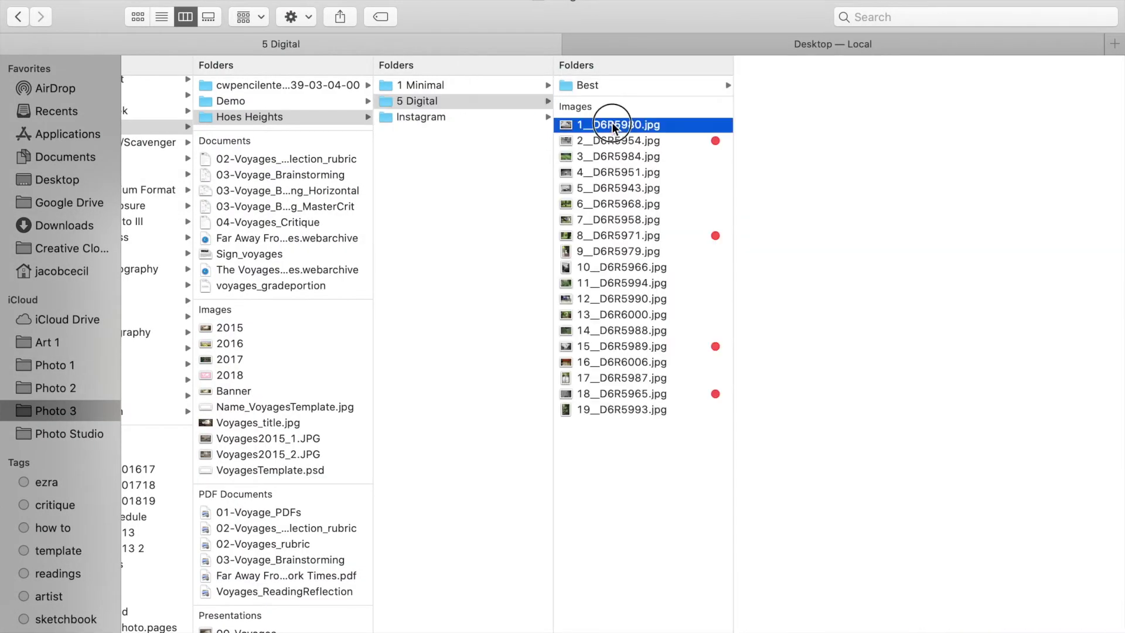
pyautogui.moveTo(261, 25); pyautogui.dragTo(613, 92)
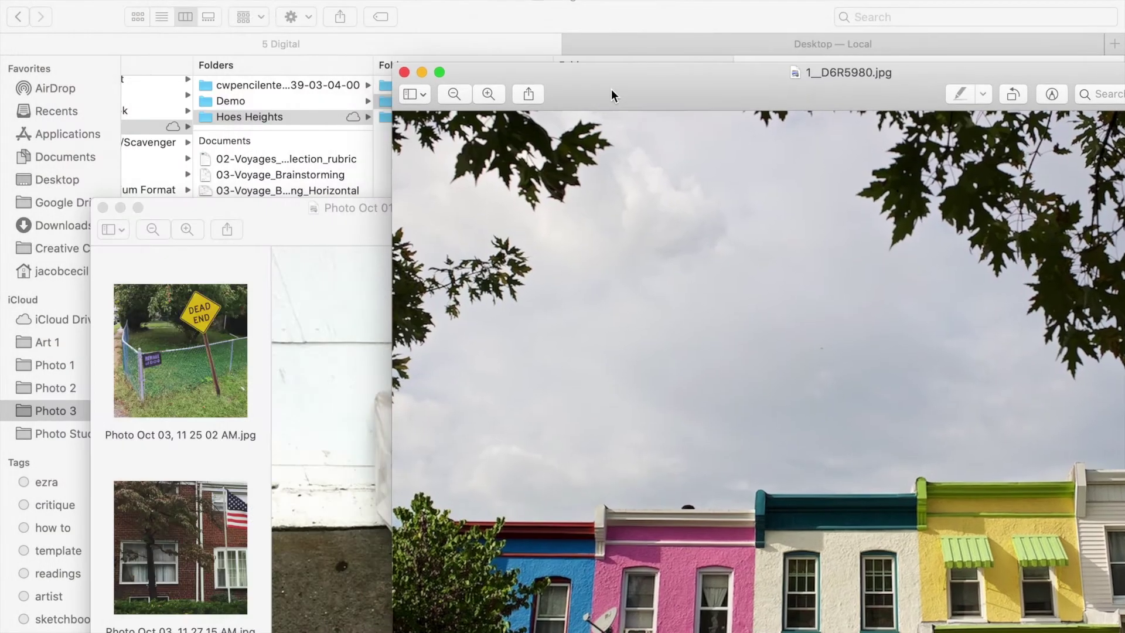
pyautogui.click(412, 95)
pyautogui.click(425, 134)
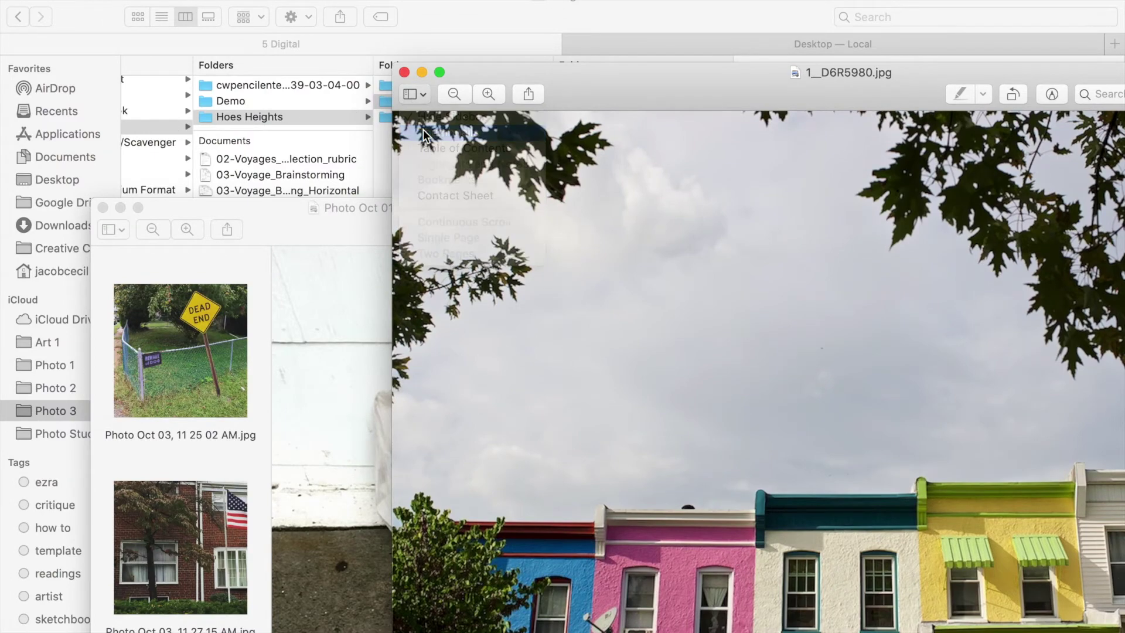
pyautogui.moveTo(468, 173); pyautogui.dragTo(197, 428)
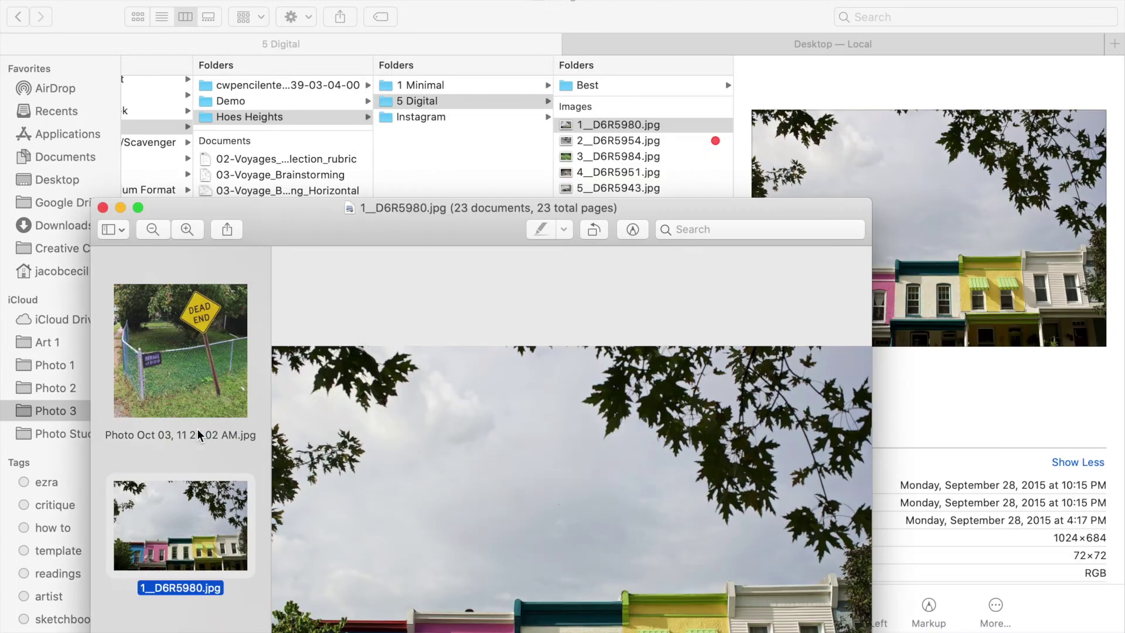
pyautogui.moveTo(285, 214); pyautogui.dragTo(274, 43)
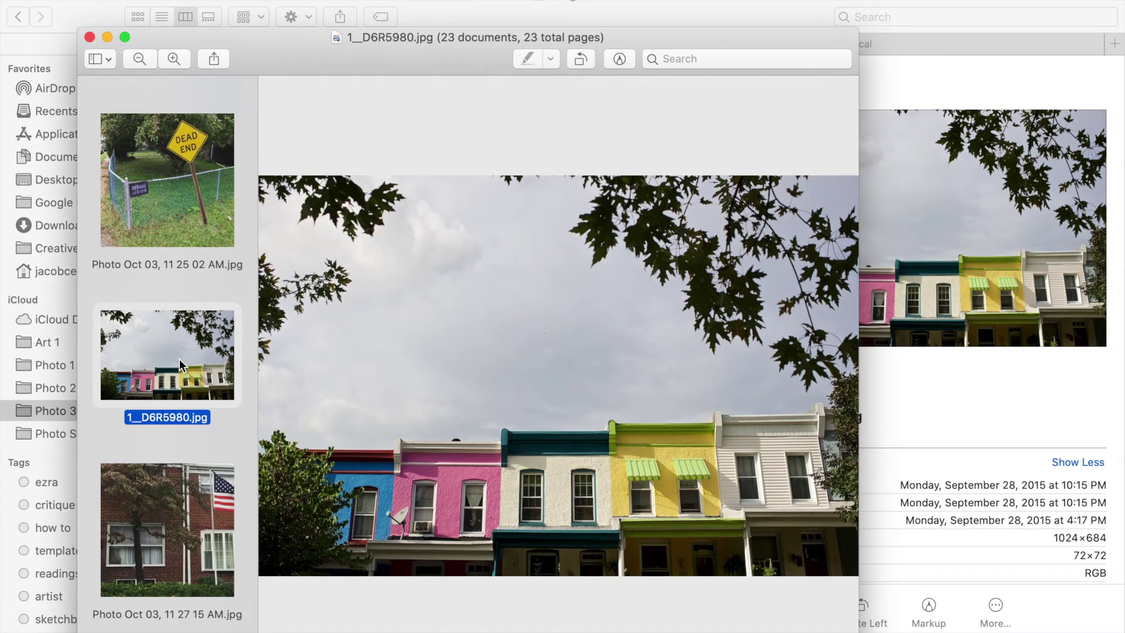
pyautogui.click(125, 37)
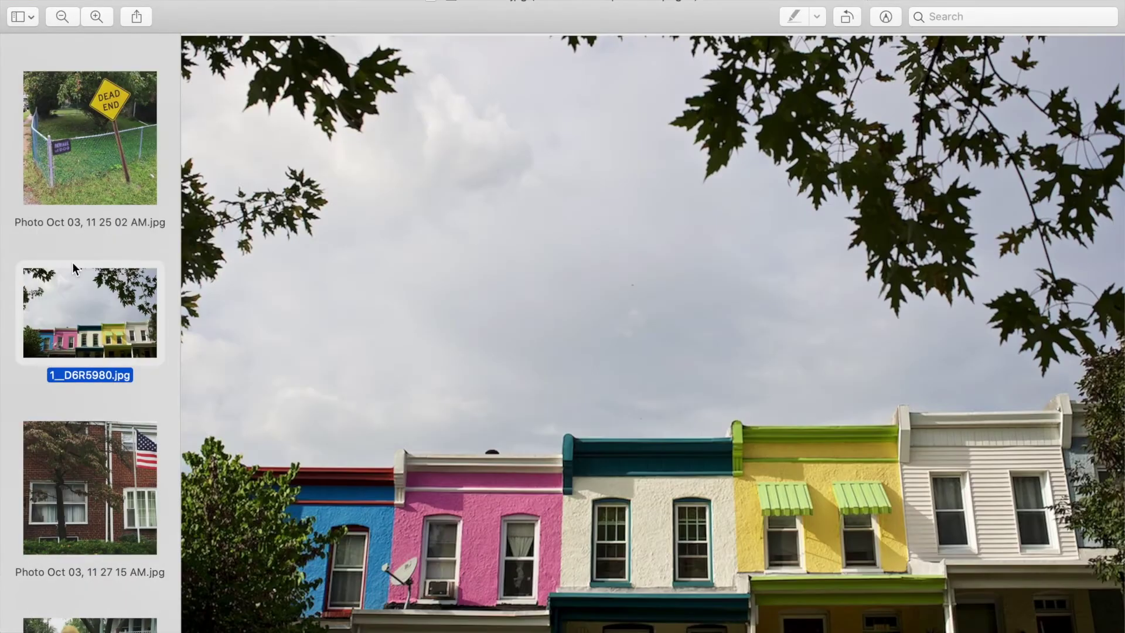
# - Attempt to trash the row-houses photo, then keep the file and dismiss the alert
pyautogui.click(98, 483)
pyautogui.click(105, 341)
pyautogui.rightClick(114, 300)
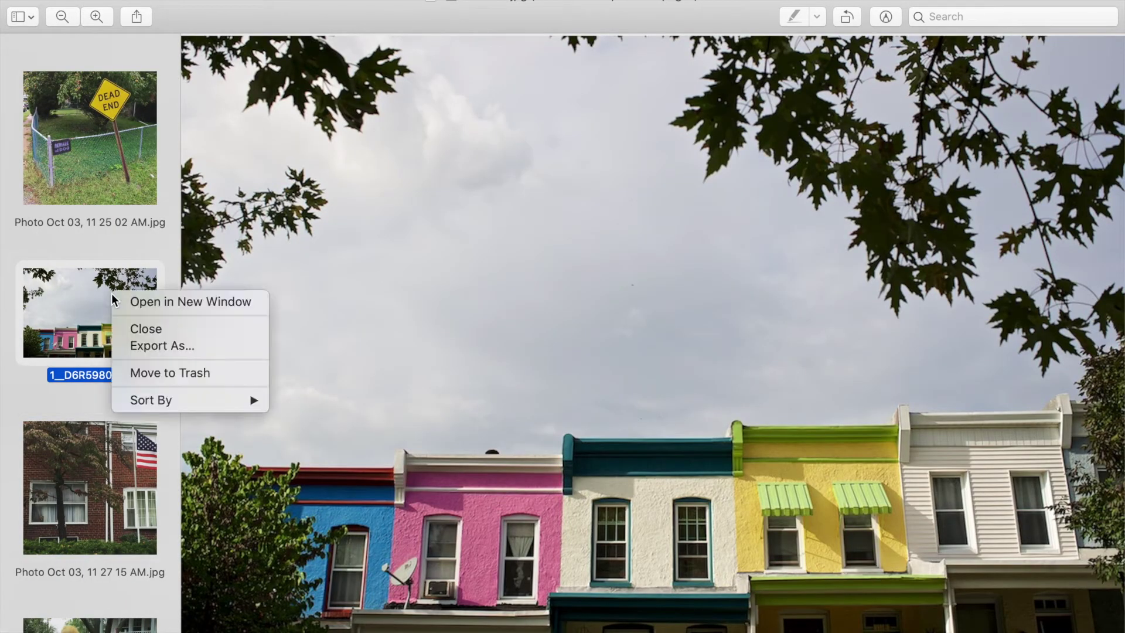
pyautogui.click(128, 374)
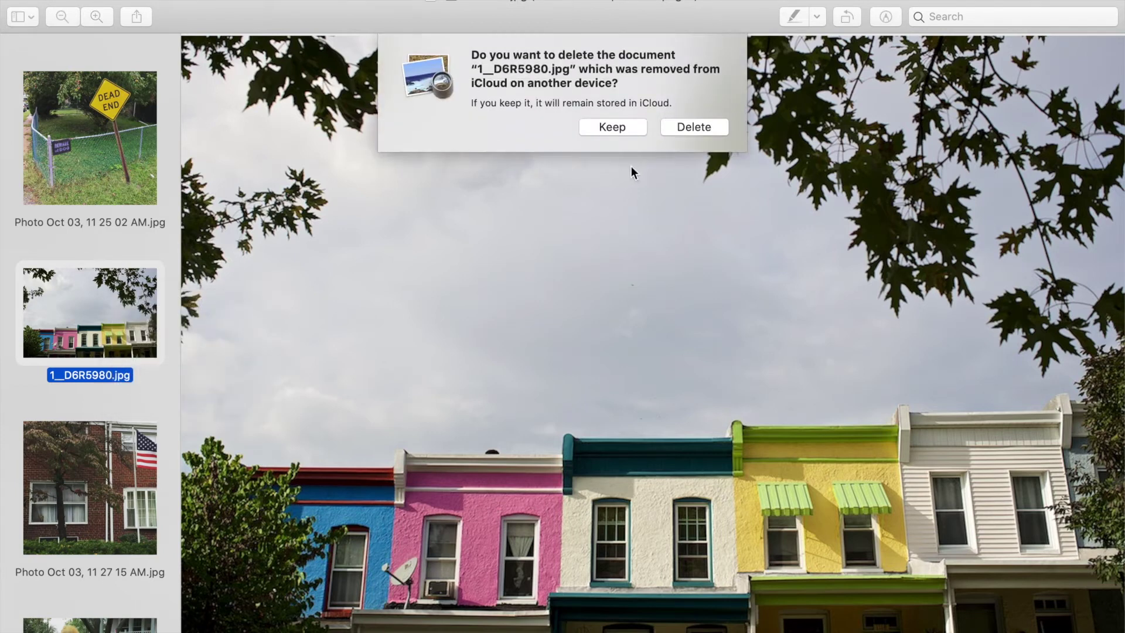
pyautogui.click(611, 125)
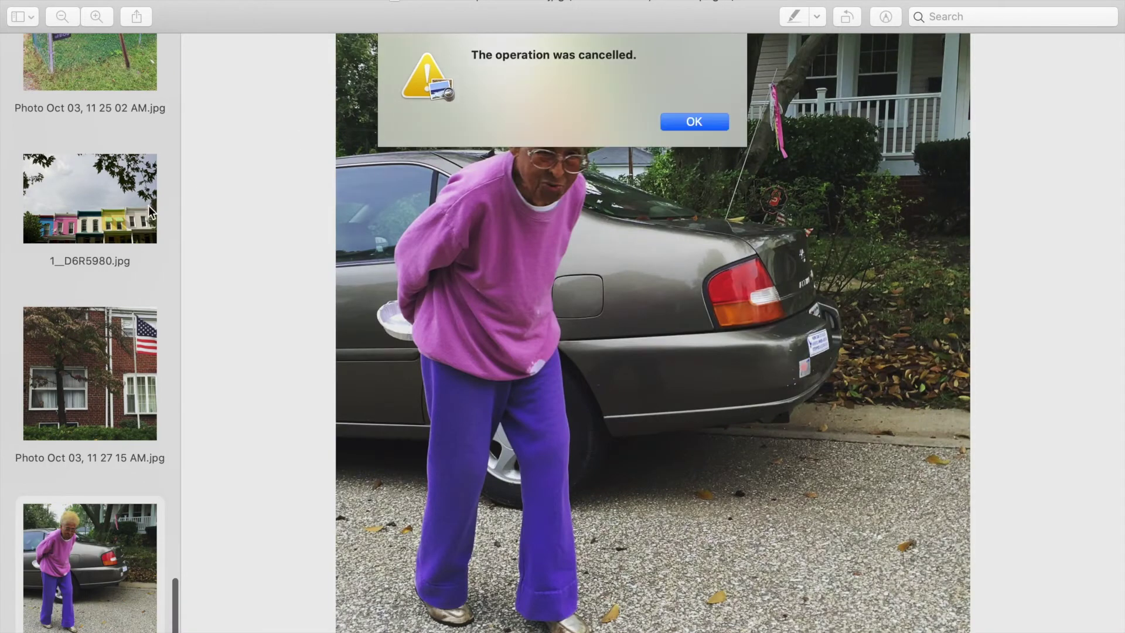
pyautogui.click(689, 122)
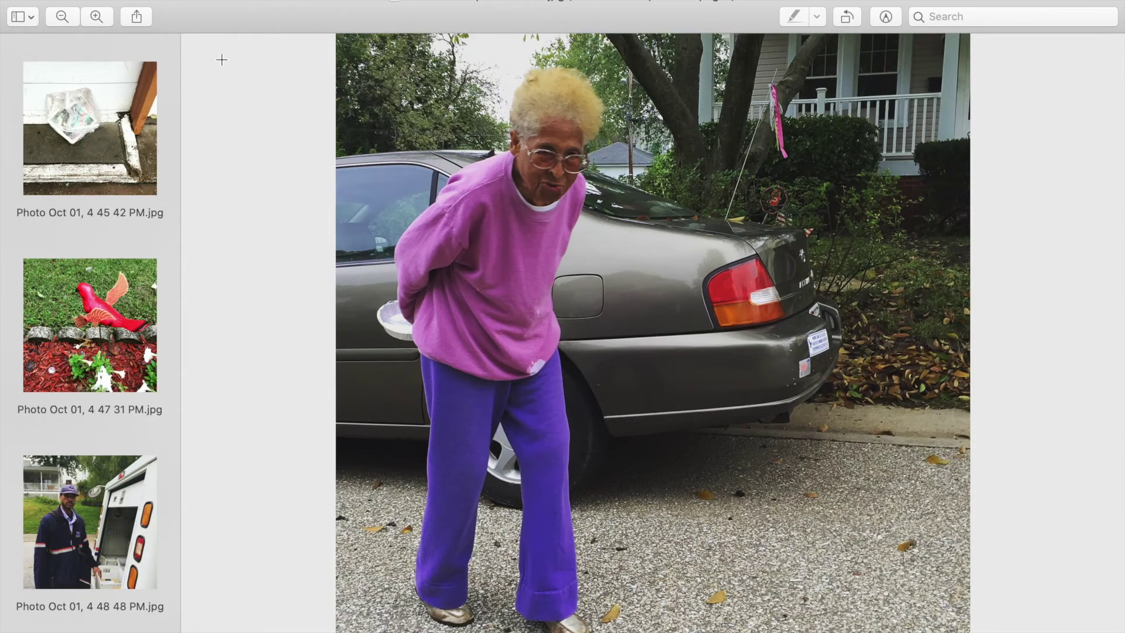
# - Start printing the photo set on the 10.121.32.70 printer
pyautogui.click(121, 0)
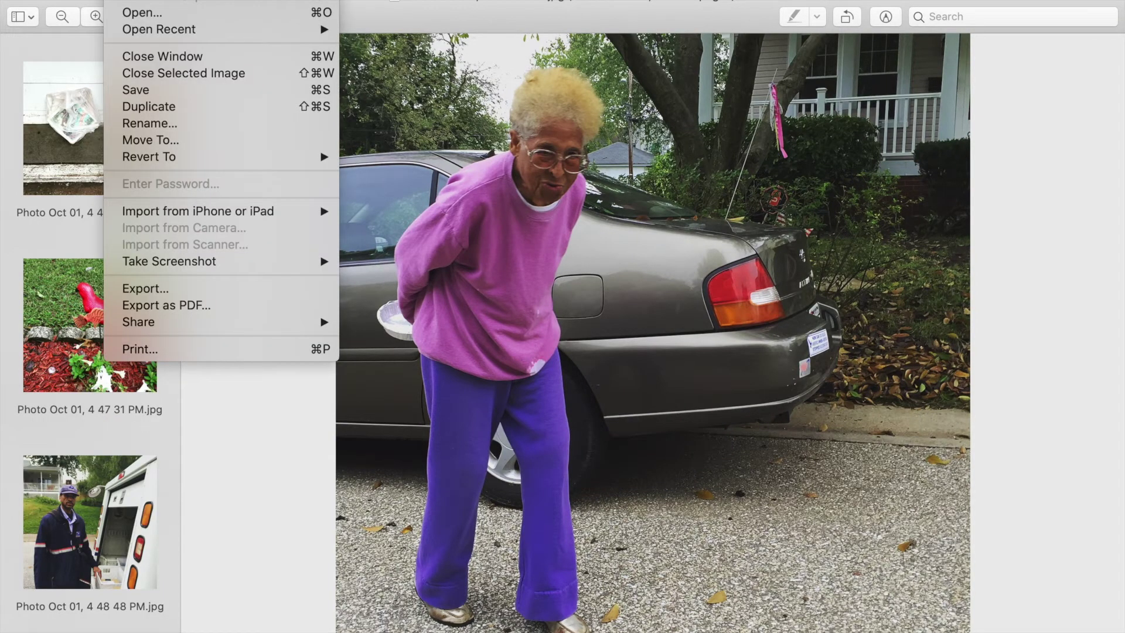
pyautogui.click(139, 350)
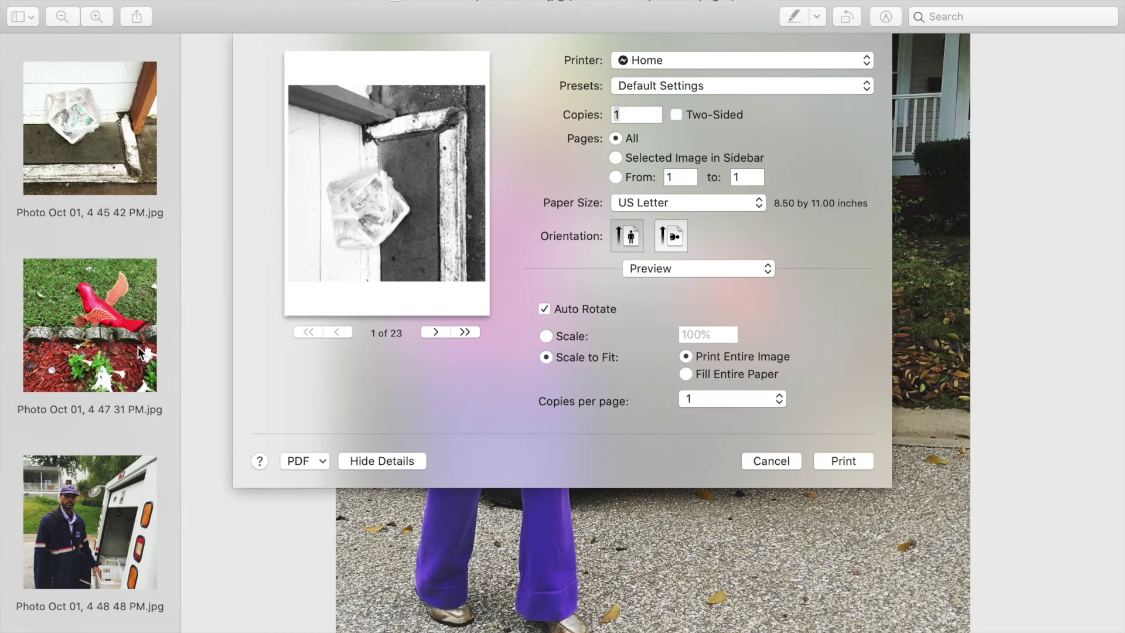
pyautogui.click(631, 63)
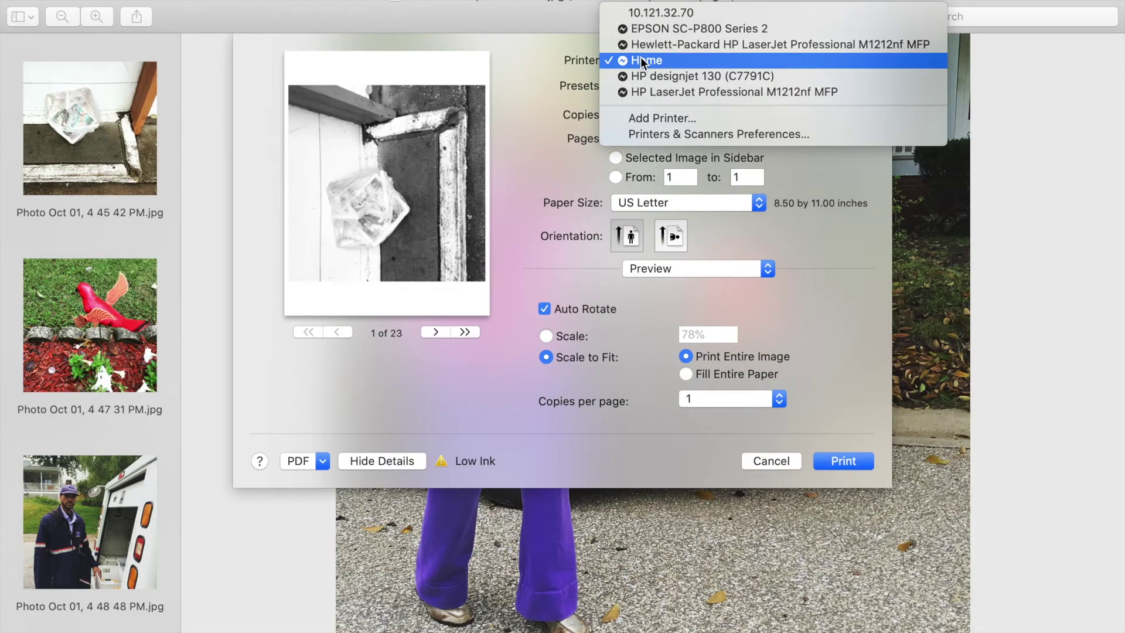
pyautogui.click(636, 17)
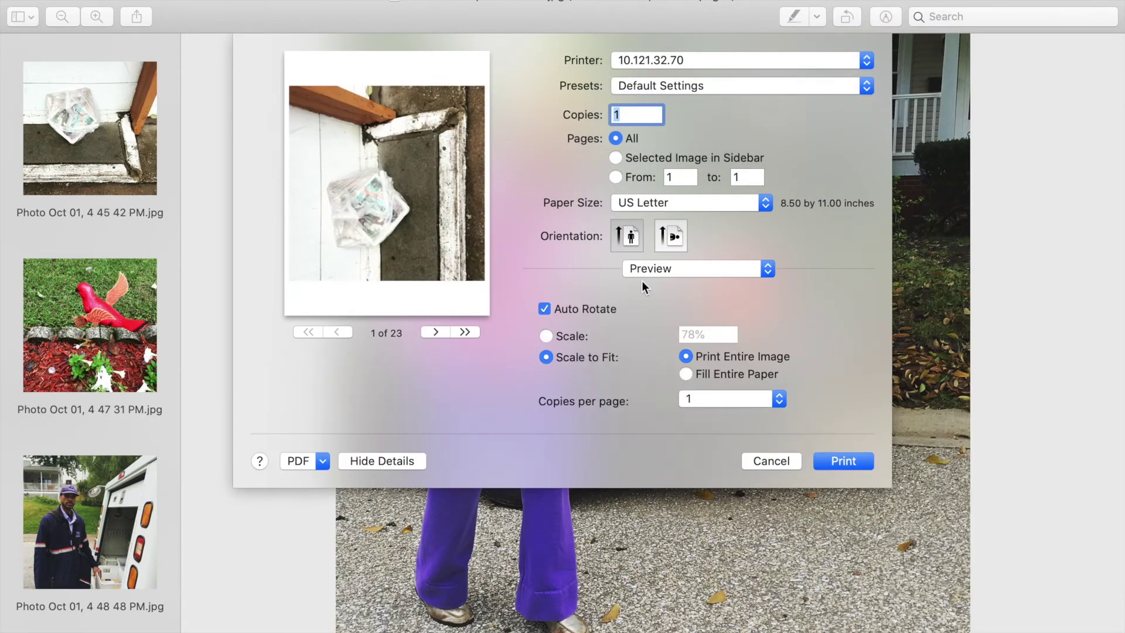
# - Set Layout to 16 pages per sheet and page through the two-page preview
pyautogui.click(639, 269)
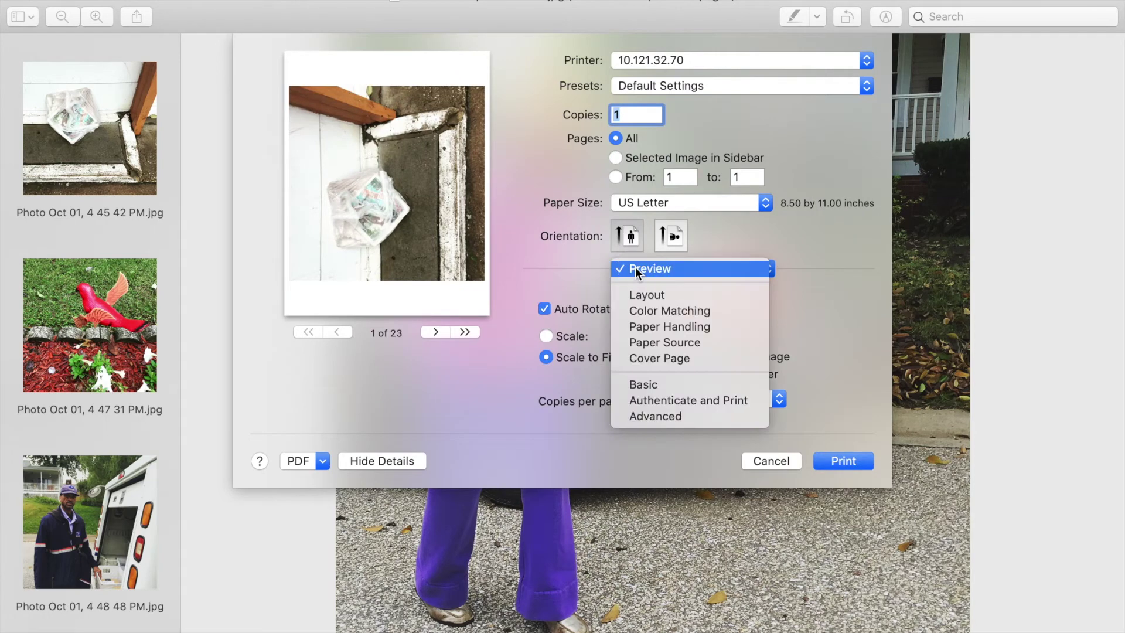
pyautogui.click(650, 295)
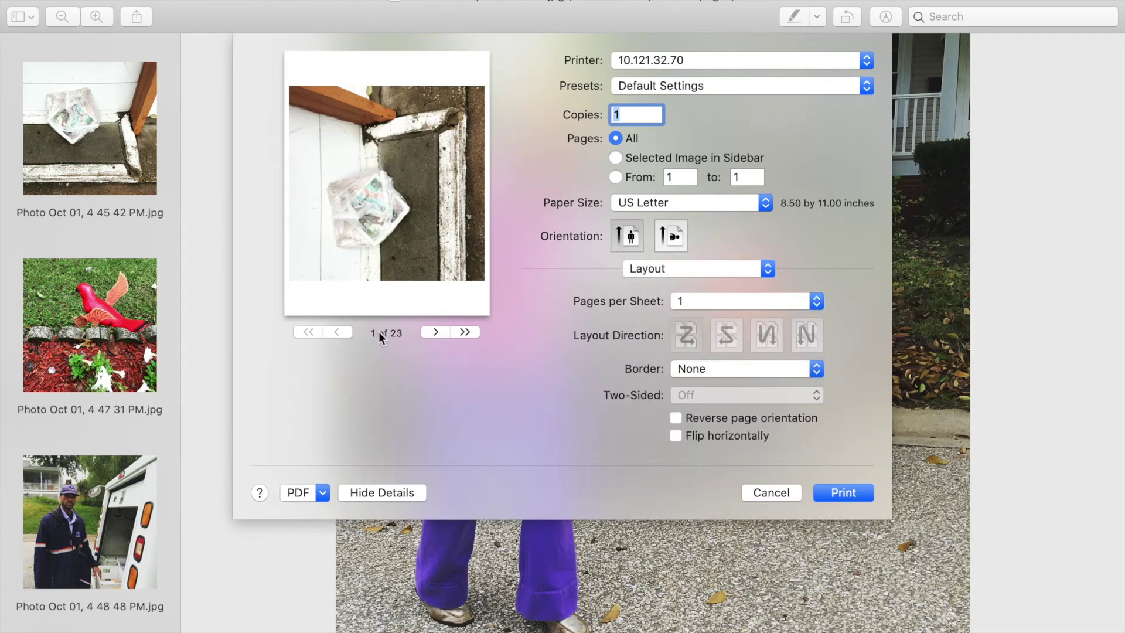
pyautogui.click(698, 301)
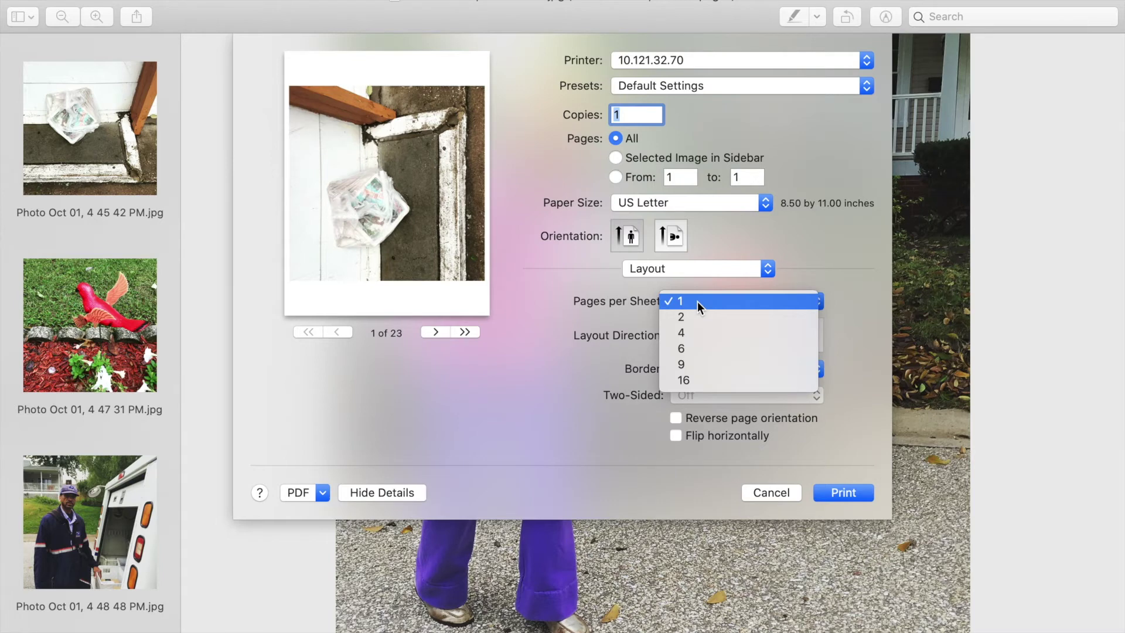
pyautogui.click(698, 381)
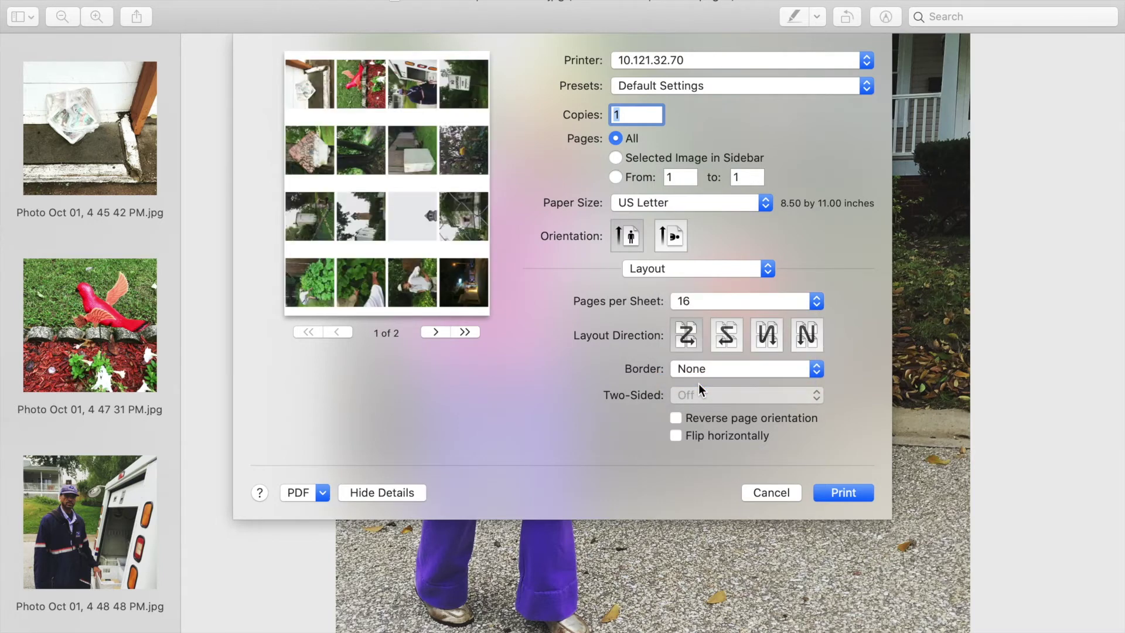
pyautogui.click(432, 332)
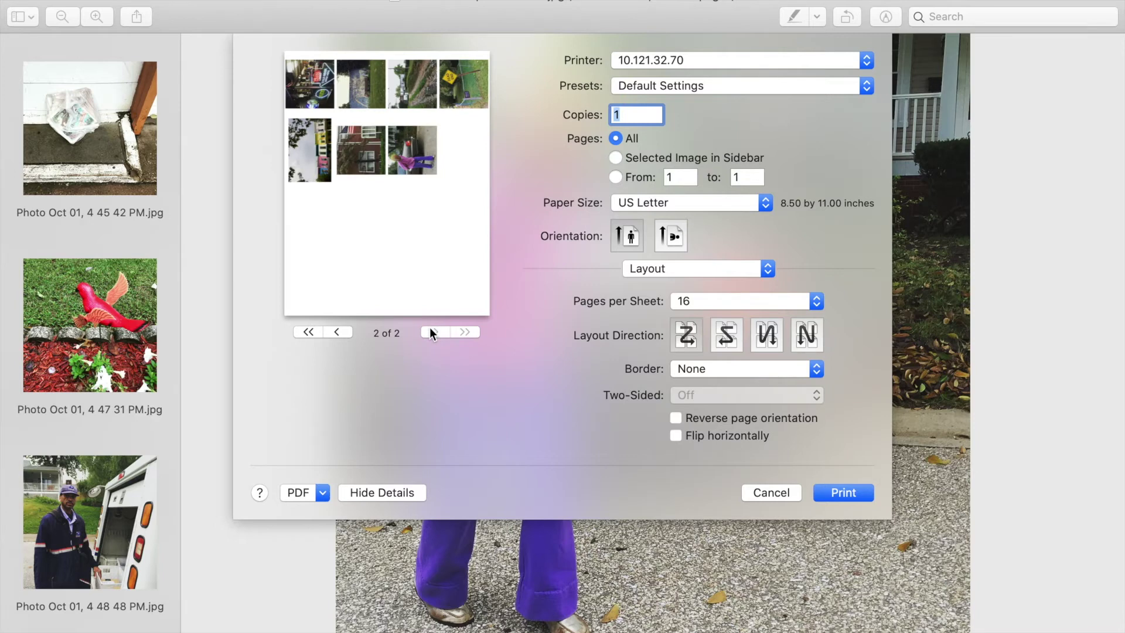
pyautogui.click(342, 332)
pyautogui.click(436, 333)
# - Reconfirm 16 pages per sheet and return the preview to page 1
pyautogui.click(685, 300)
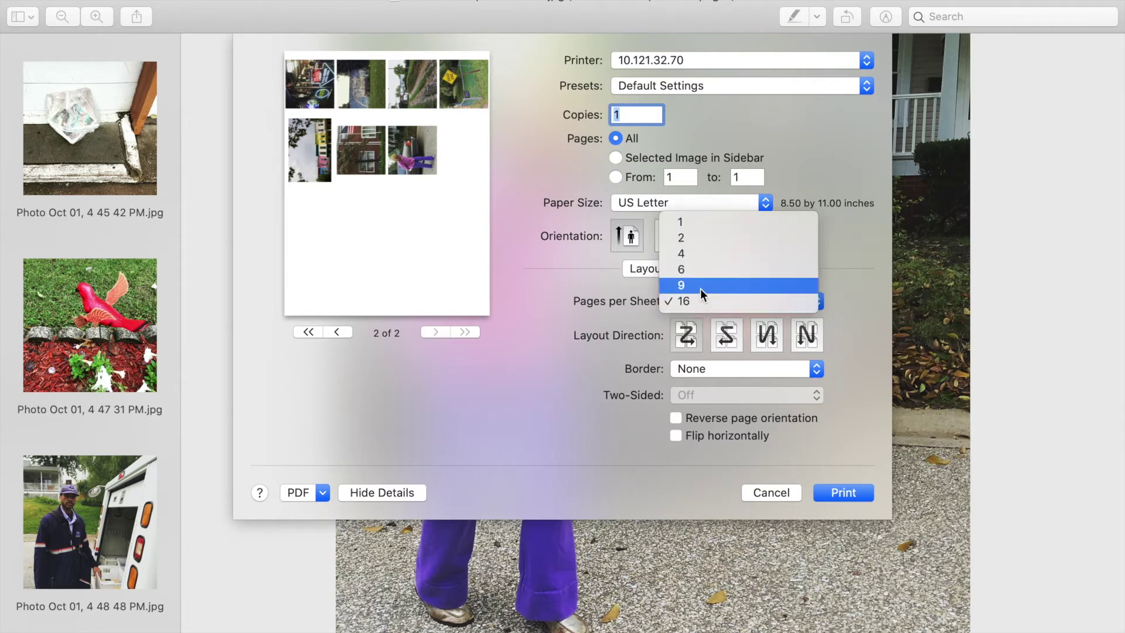
pyautogui.click(557, 361)
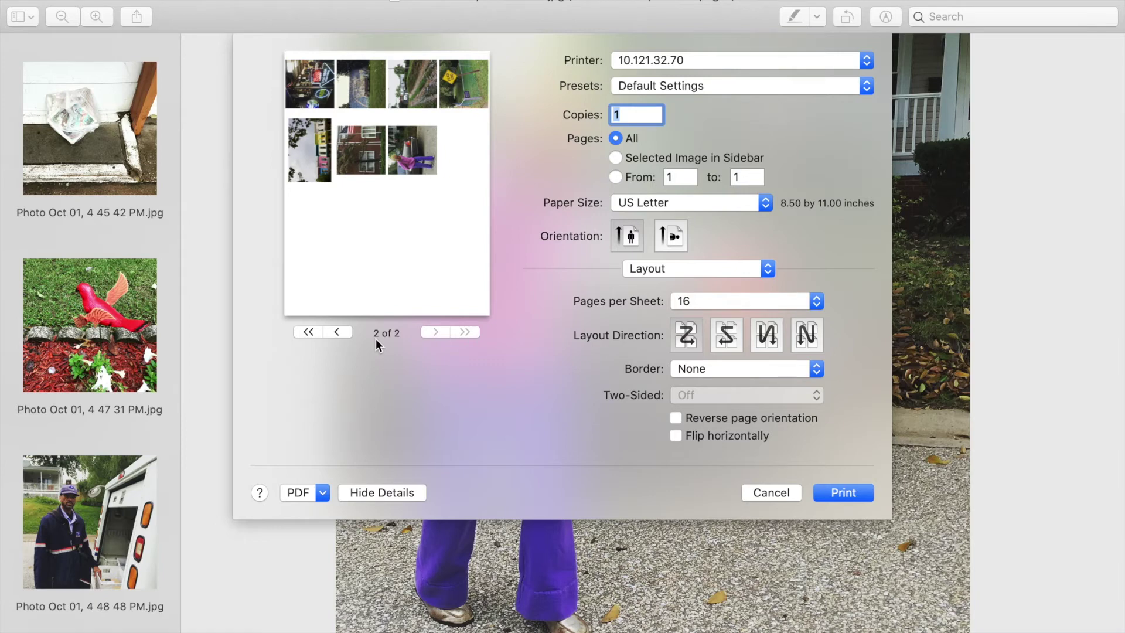
pyautogui.click(339, 332)
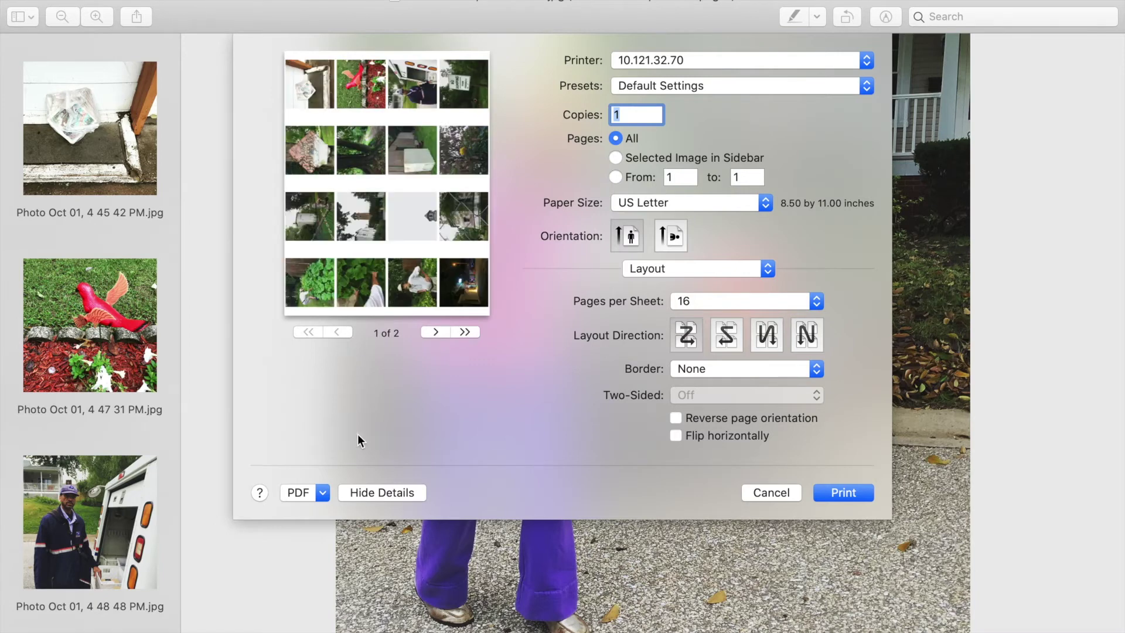
pyautogui.click(312, 492)
# - Save the print as a PDF named Voyages_CS_Cecil_Preview on the Desktop, fixing the capital O
pyautogui.click(309, 530)
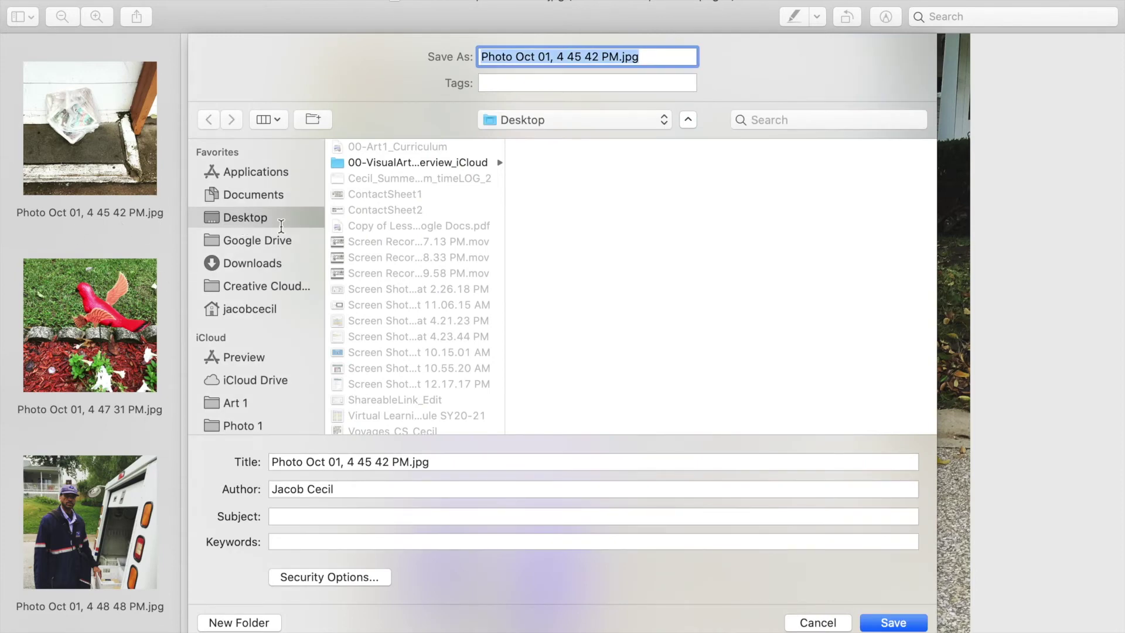
pyautogui.write('VOyages_')
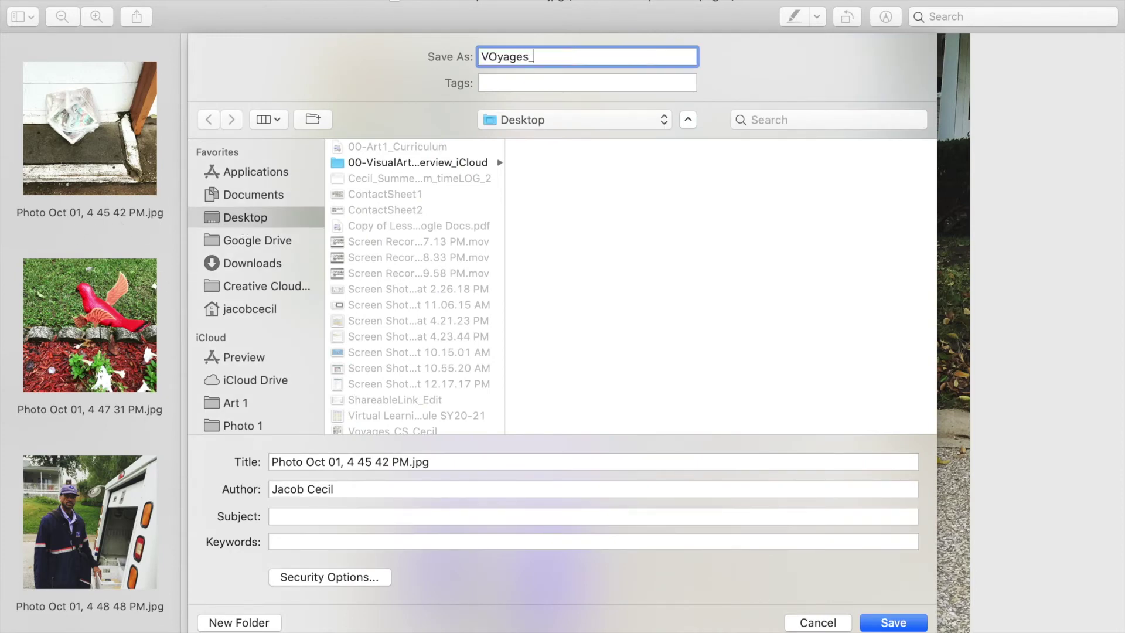
pyautogui.write('CS_Cecil_Preview')
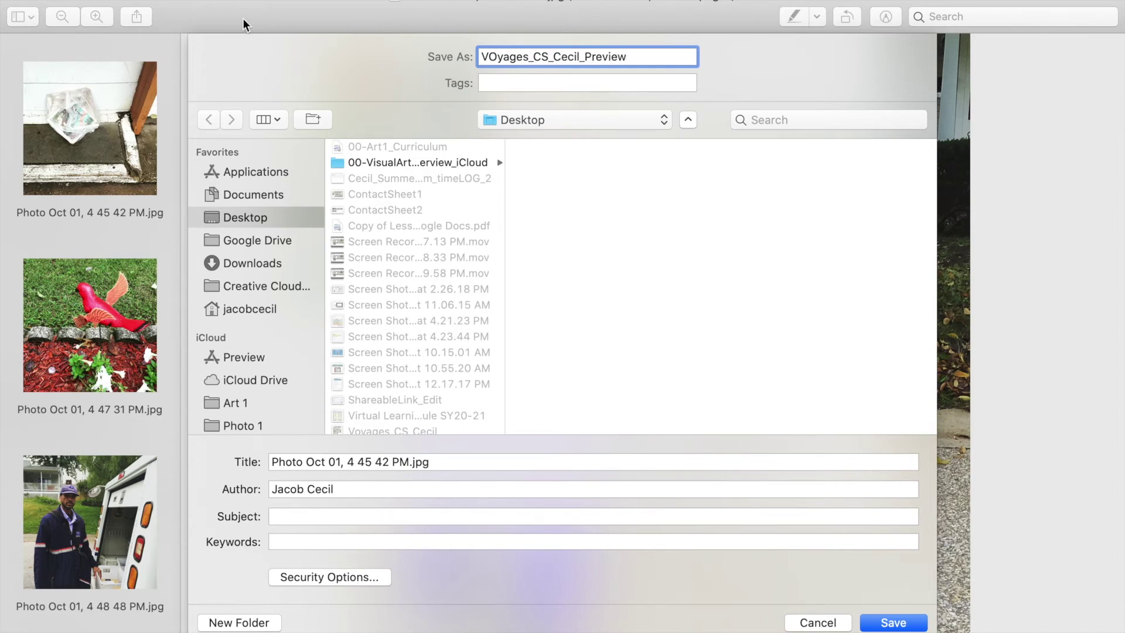
pyautogui.click(496, 56)
pyautogui.press('BackSpace')
pyautogui.write('o')
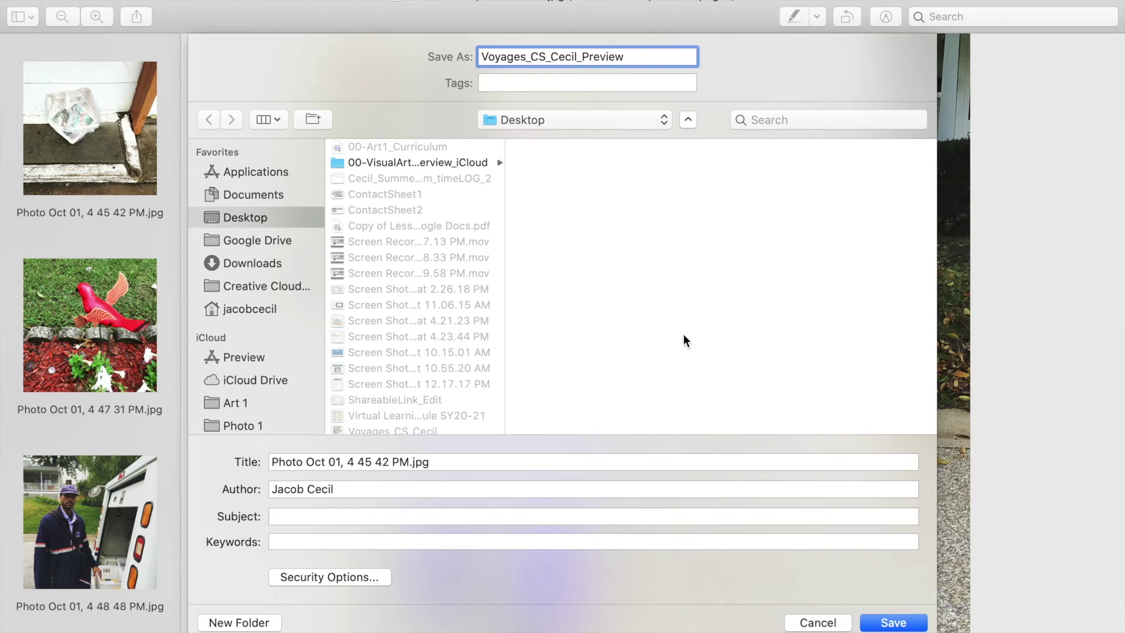
pyautogui.click(882, 621)
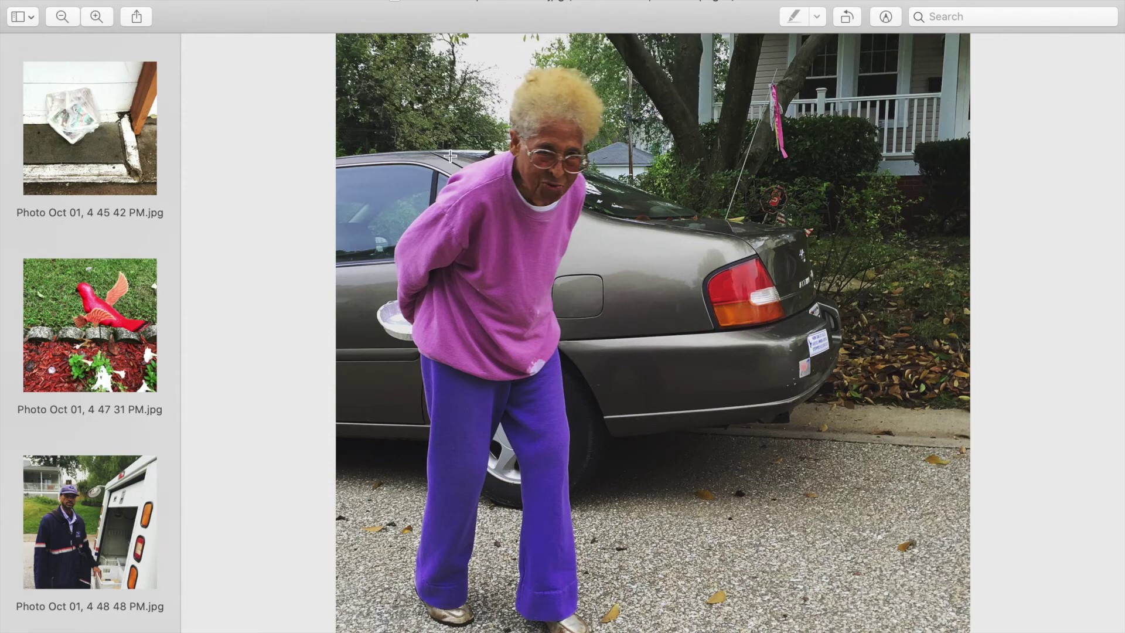
# - In Finder's Desktop folder, select and open the Voyages_CS_Cecil_Preview PDF in Preview
pyautogui.press('super+Tab')
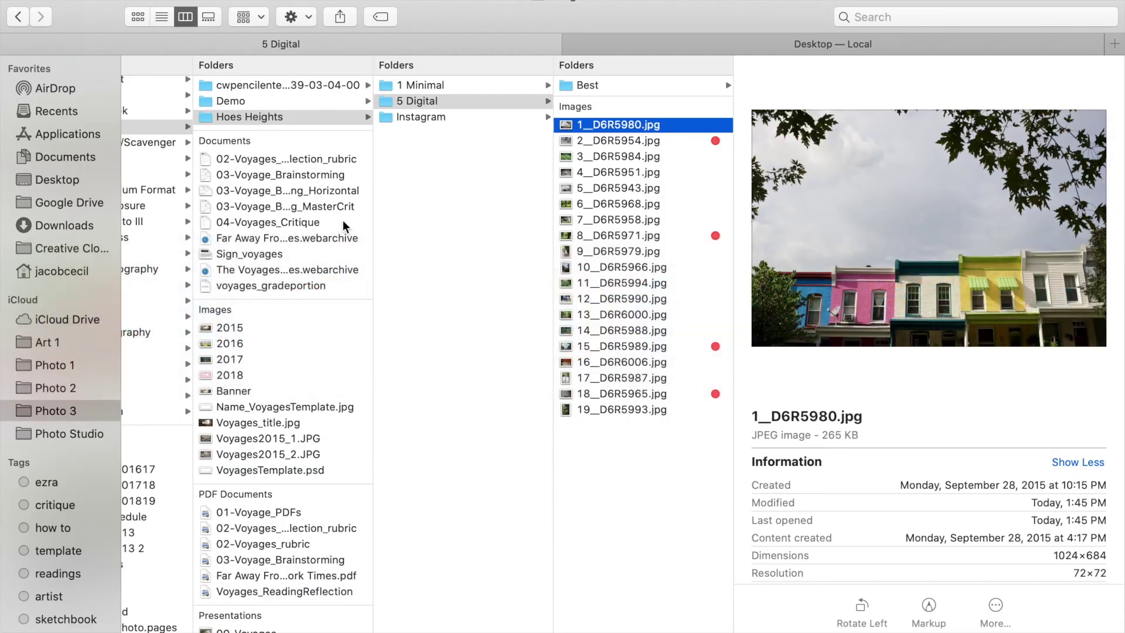
pyautogui.click(606, 43)
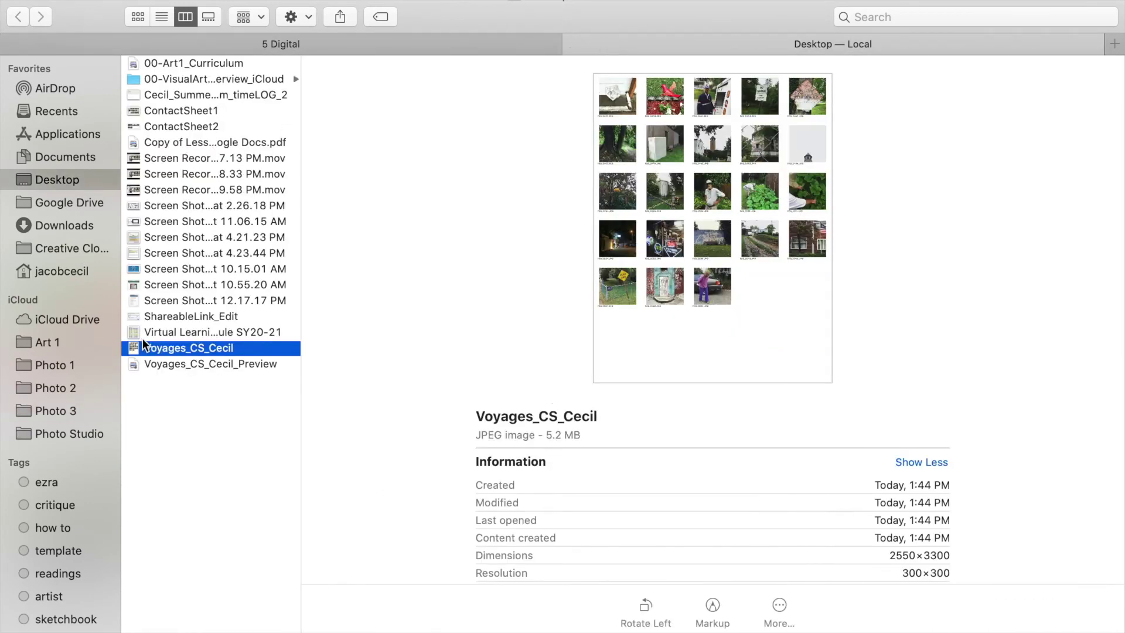
pyautogui.click(184, 365)
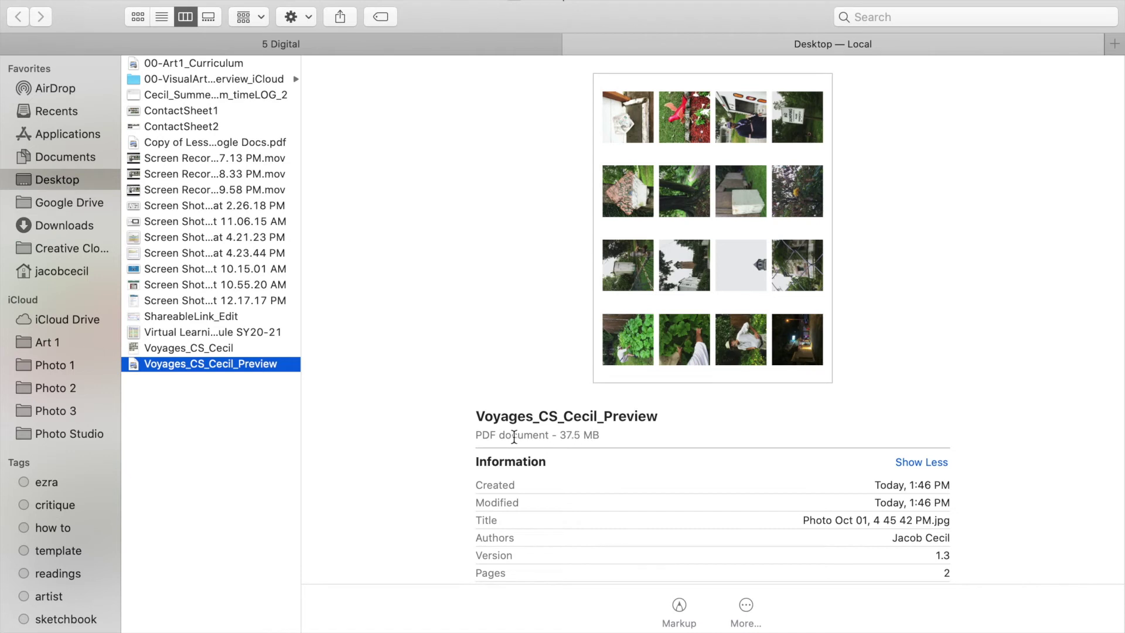
pyautogui.doubleClick(193, 367)
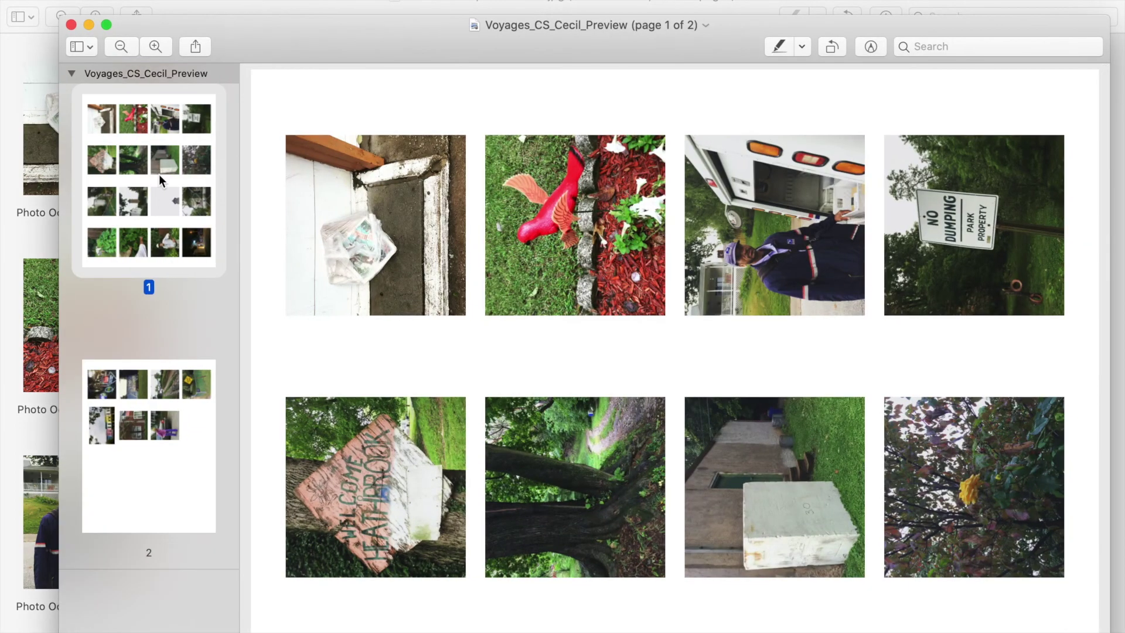
# - Check pages 2 and 1 of the PDF, then switch Preview to full screen
pyautogui.click(153, 472)
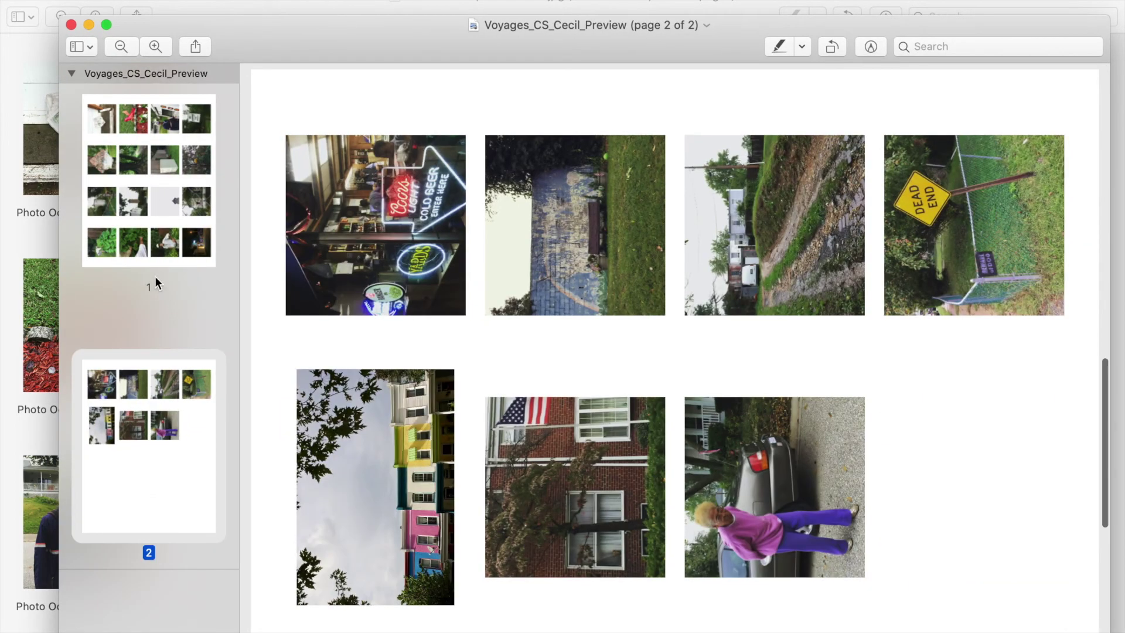
pyautogui.click(153, 216)
pyautogui.click(124, 2)
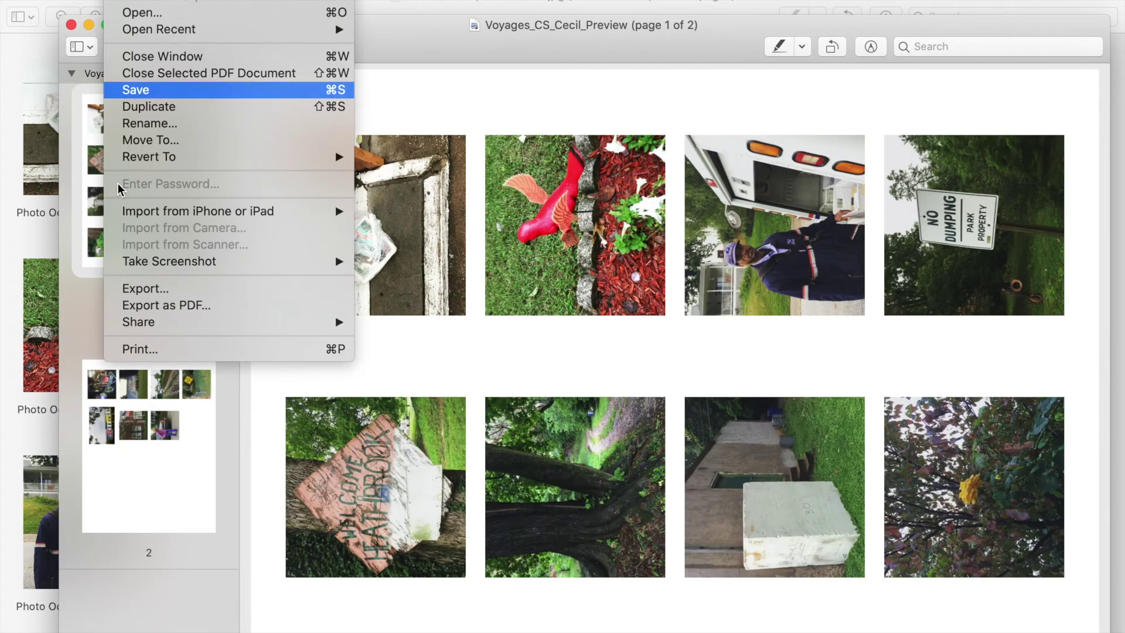
pyautogui.click(131, 288)
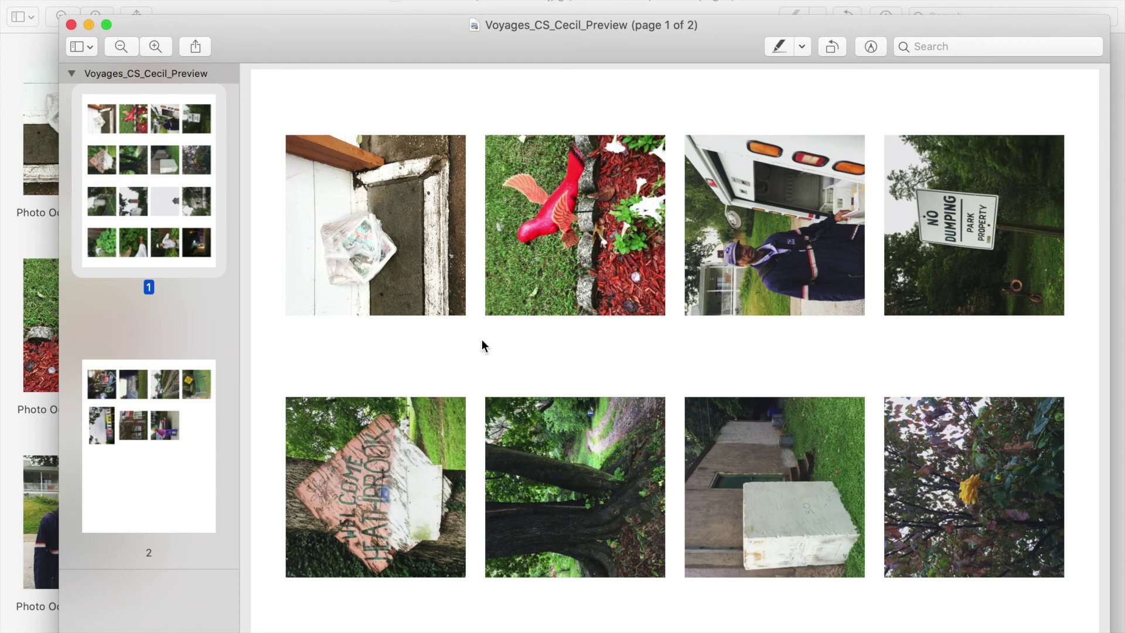
pyautogui.press('ctrl+super+f')
# - Export page 1 as a best-quality JPEG under the suggested file name
pyautogui.click(117, 5)
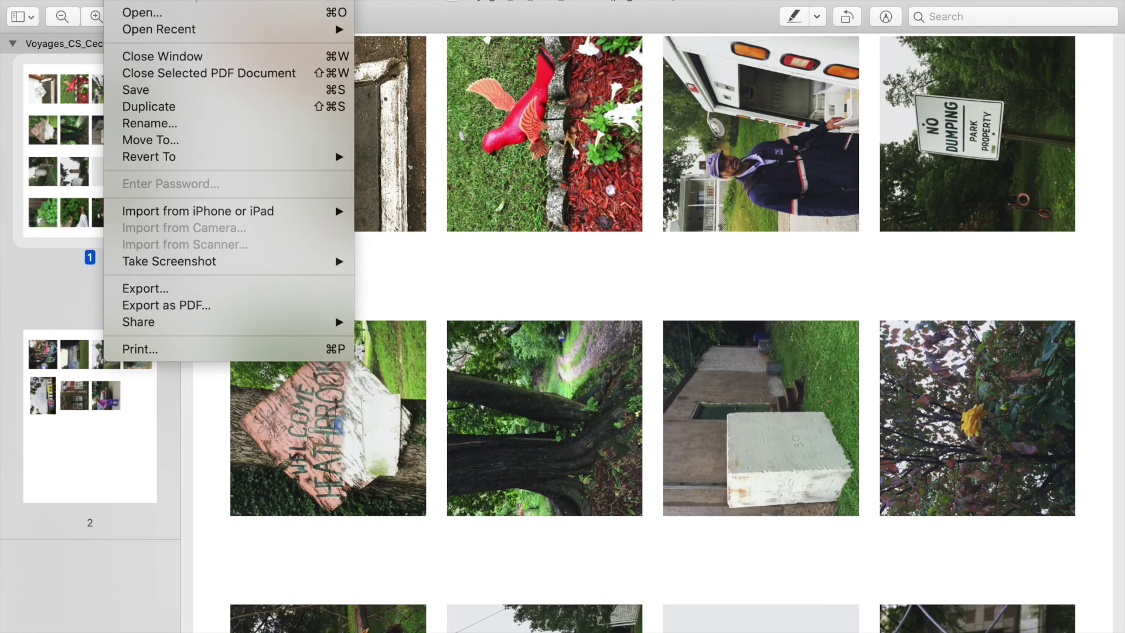
pyautogui.click(143, 290)
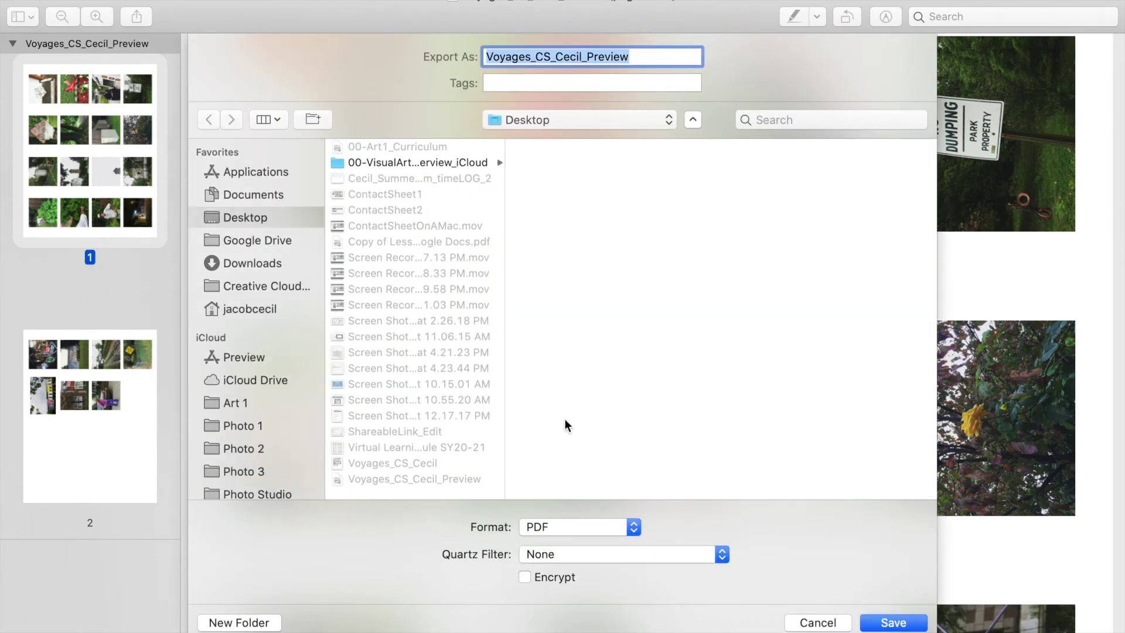
pyautogui.click(547, 527)
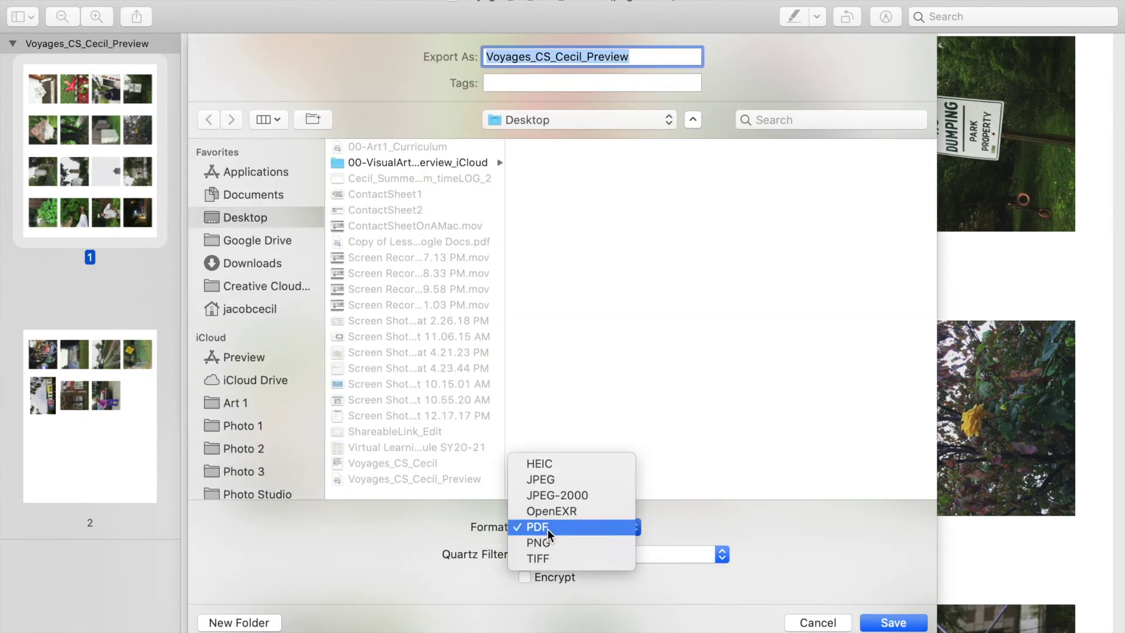
pyautogui.click(543, 479)
pyautogui.moveTo(623, 527); pyautogui.dragTo(698, 531)
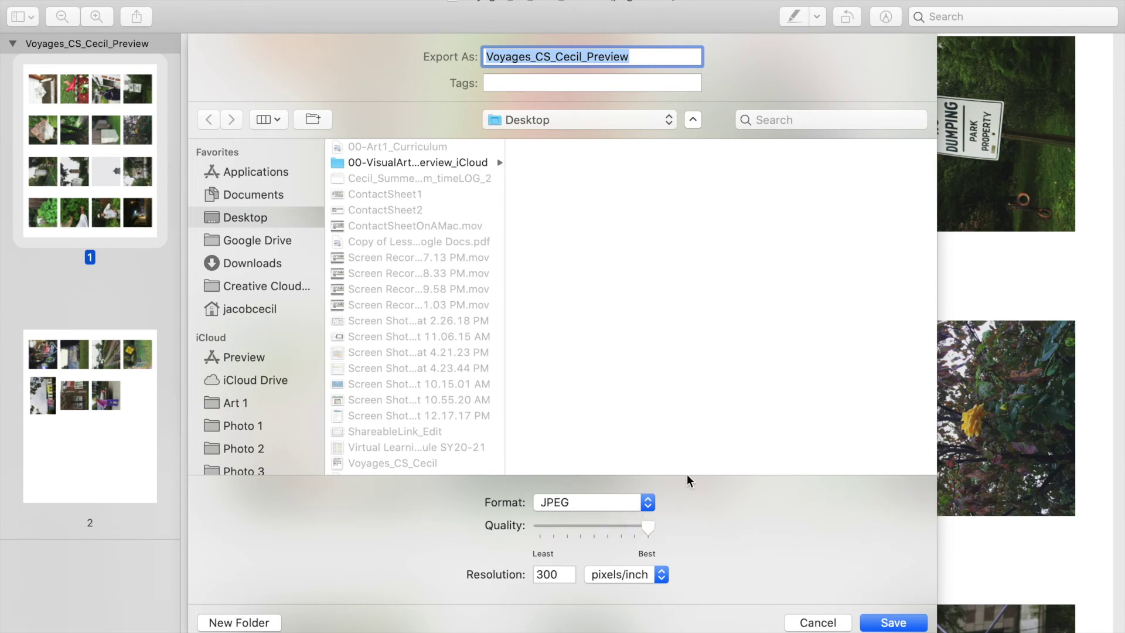
pyautogui.click(640, 59)
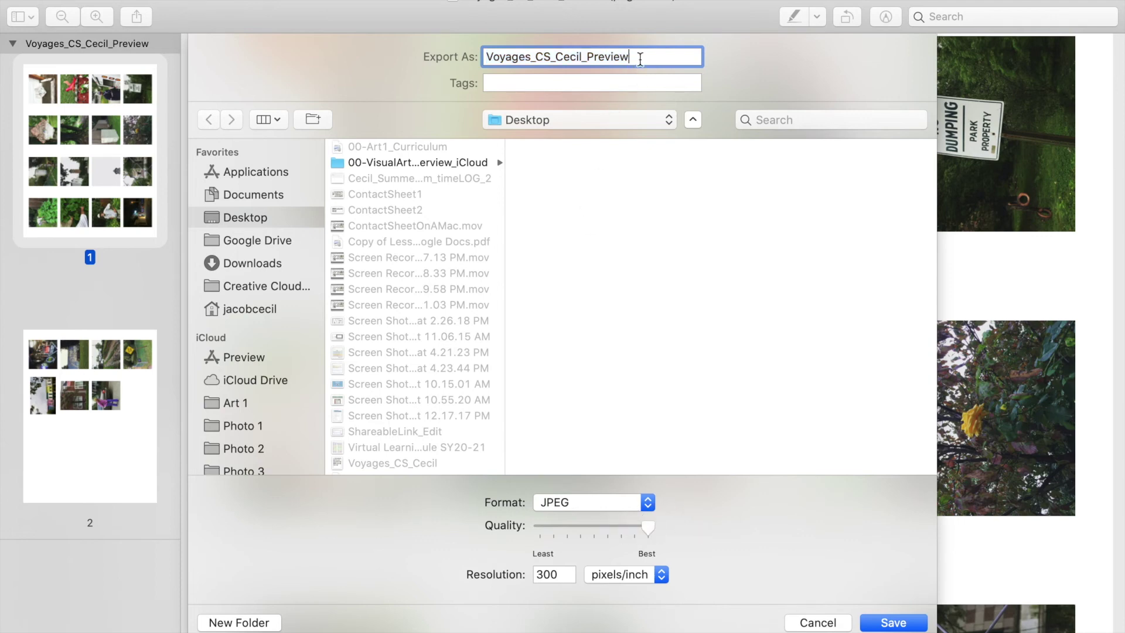
pyautogui.click(882, 622)
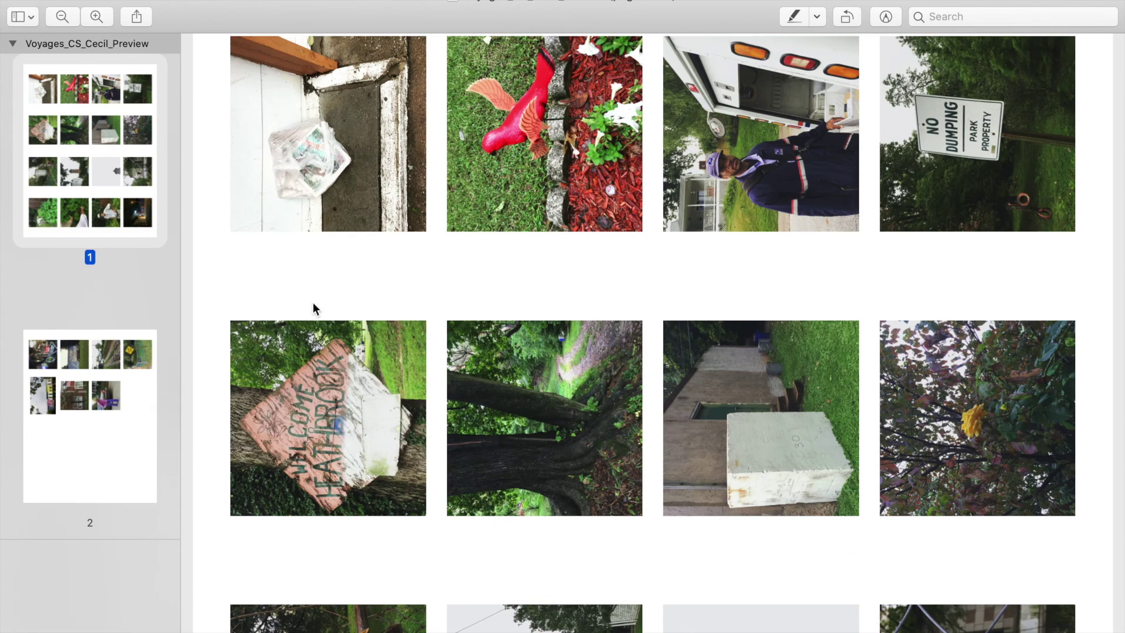
# - Export page 2 as a JPEG named Voyages_CS_Cecil_Preview2
pyautogui.click(99, 387)
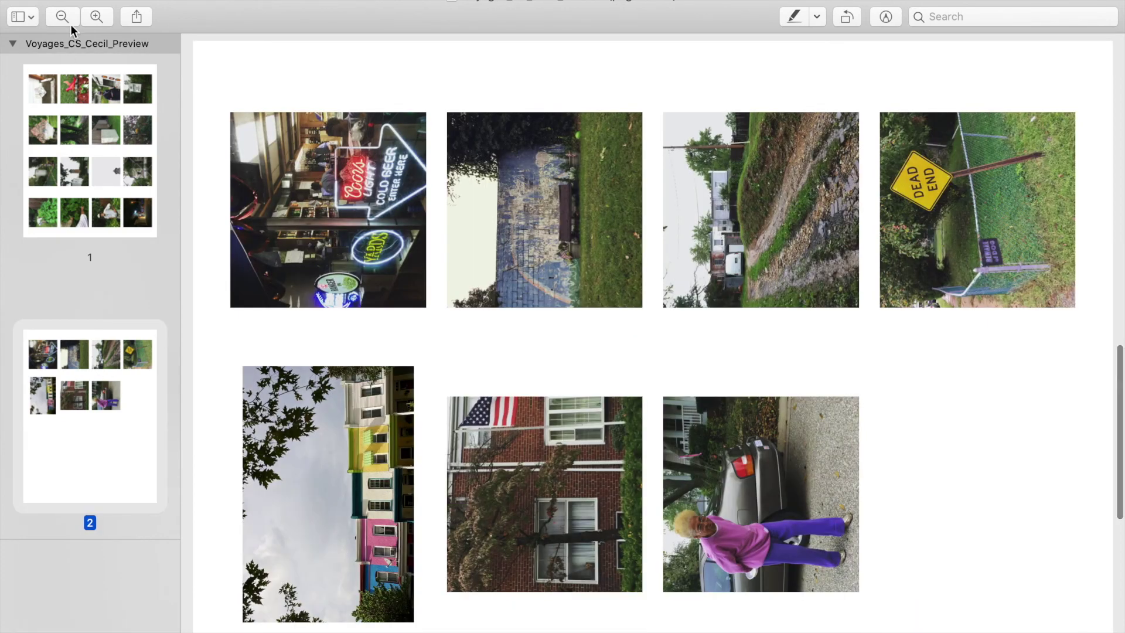
pyautogui.click(114, 1)
pyautogui.click(141, 289)
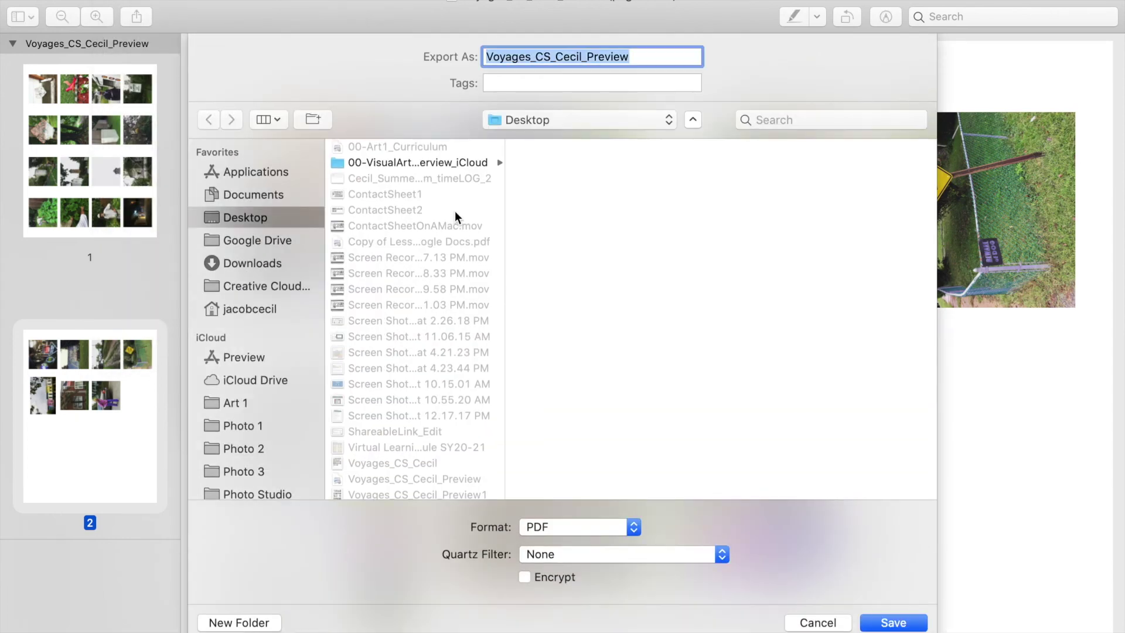
pyautogui.click(630, 57)
pyautogui.write('2')
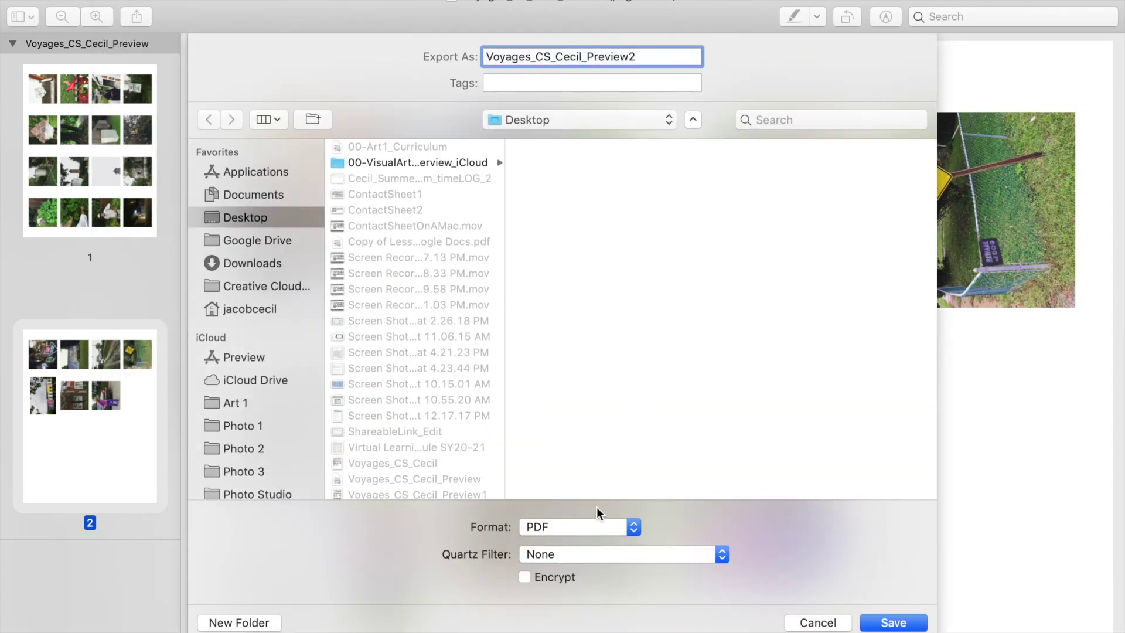
pyautogui.click(598, 527)
pyautogui.click(589, 482)
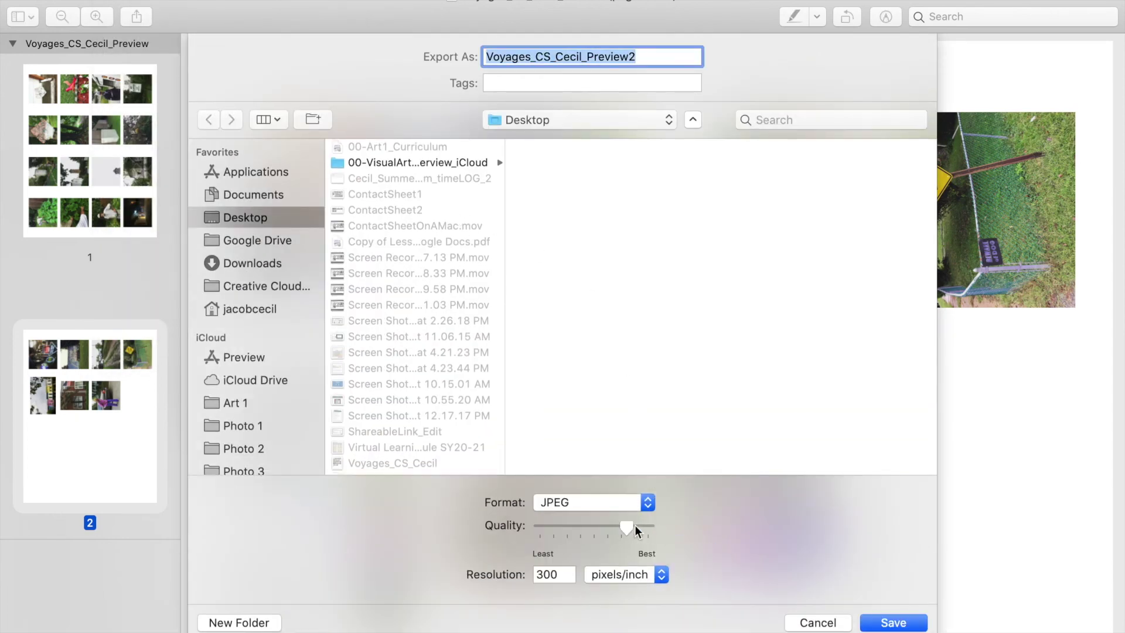
pyautogui.click(888, 625)
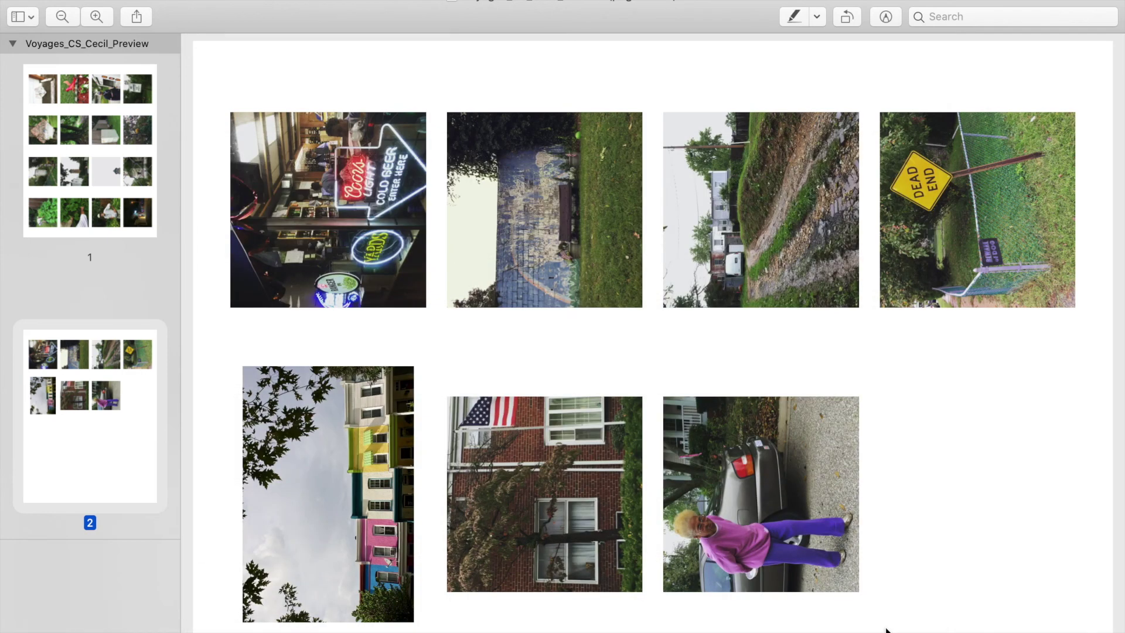
# - In Finder, Quick Look the Voyages_CS_Cecil_Preview1 and Preview2 JPEGs on the Desktop
pyautogui.press('super+Tab')
pyautogui.click(376, 331)
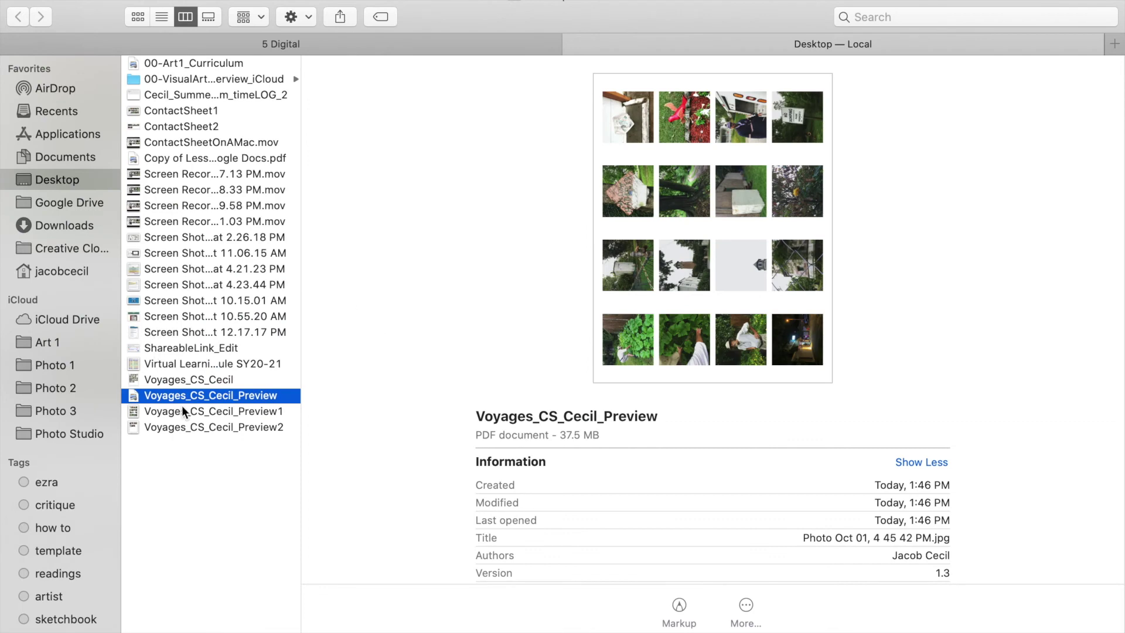
pyautogui.click(203, 414)
pyautogui.press('space')
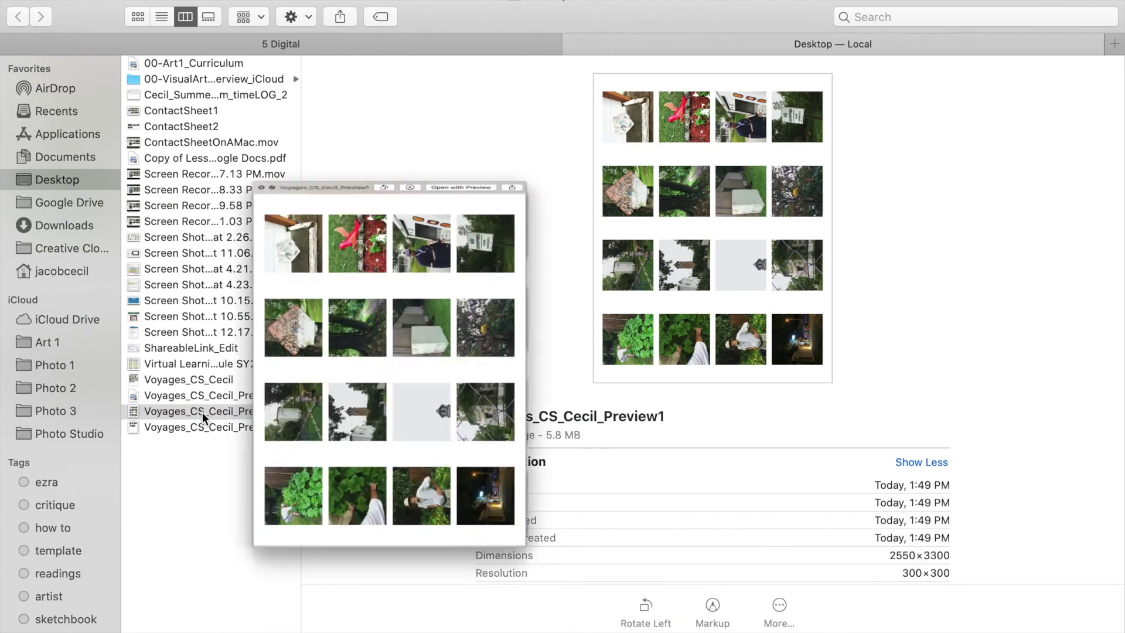
pyautogui.press('Down')
pyautogui.press('space')
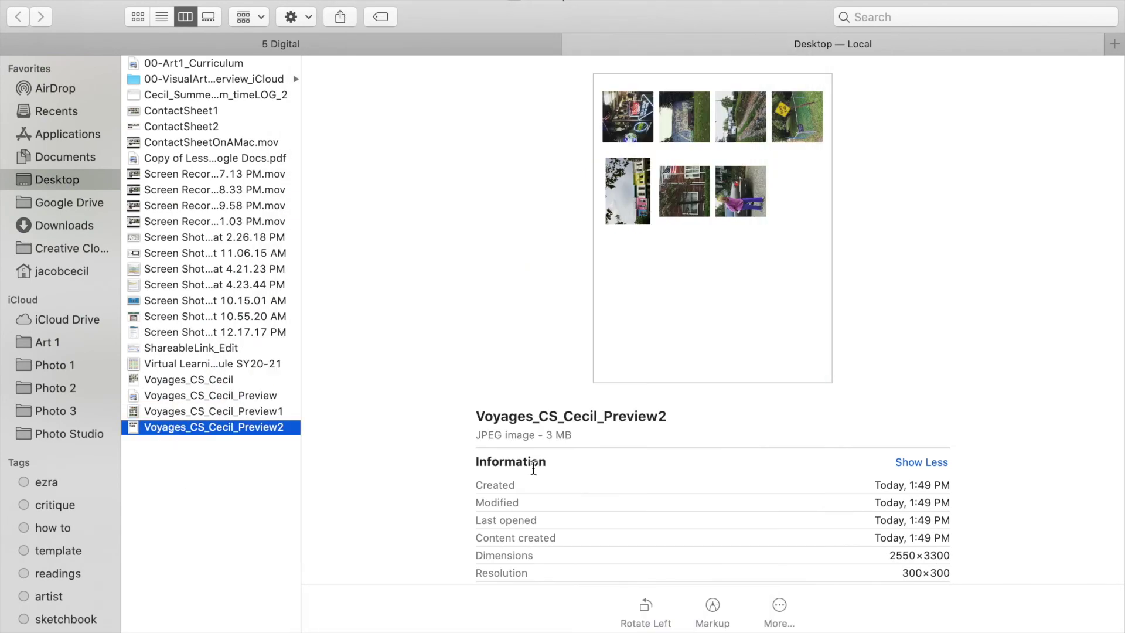
pyautogui.press('Up')
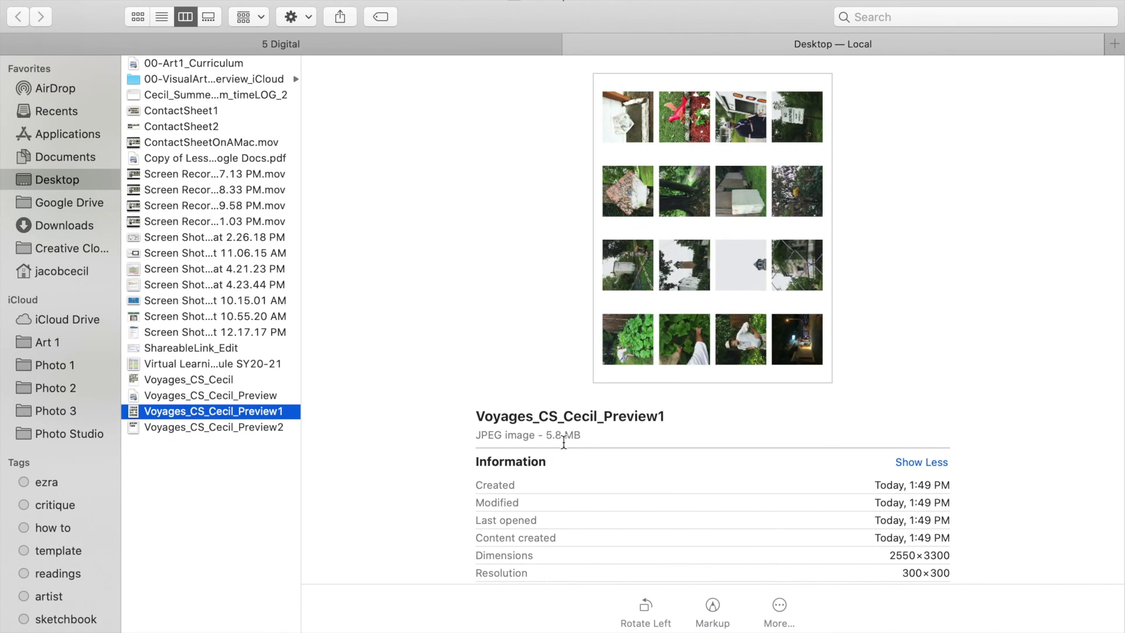